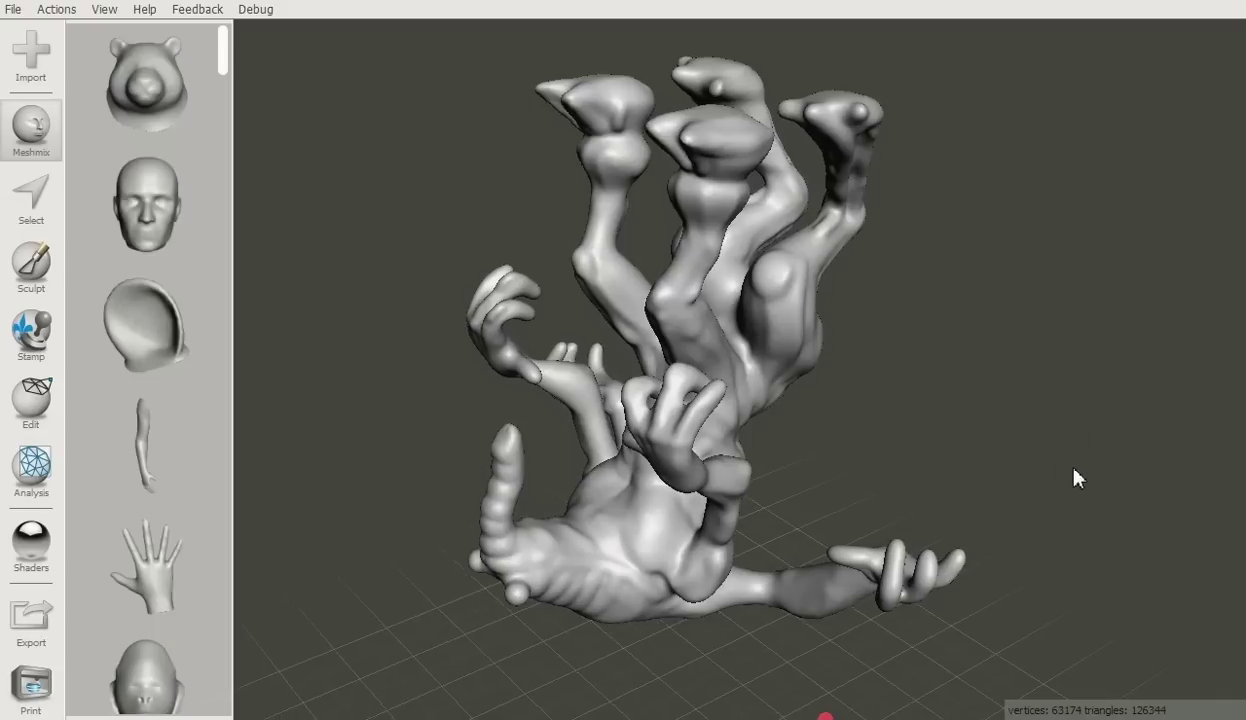
Scale the creature in Units/Scale to a 6 cm height, giving 6.566 × 6 × 4.726 cm.
{"action": "right_click_drag", "start_coordinate": [1075, 478], "coordinate": [1104, 468]}
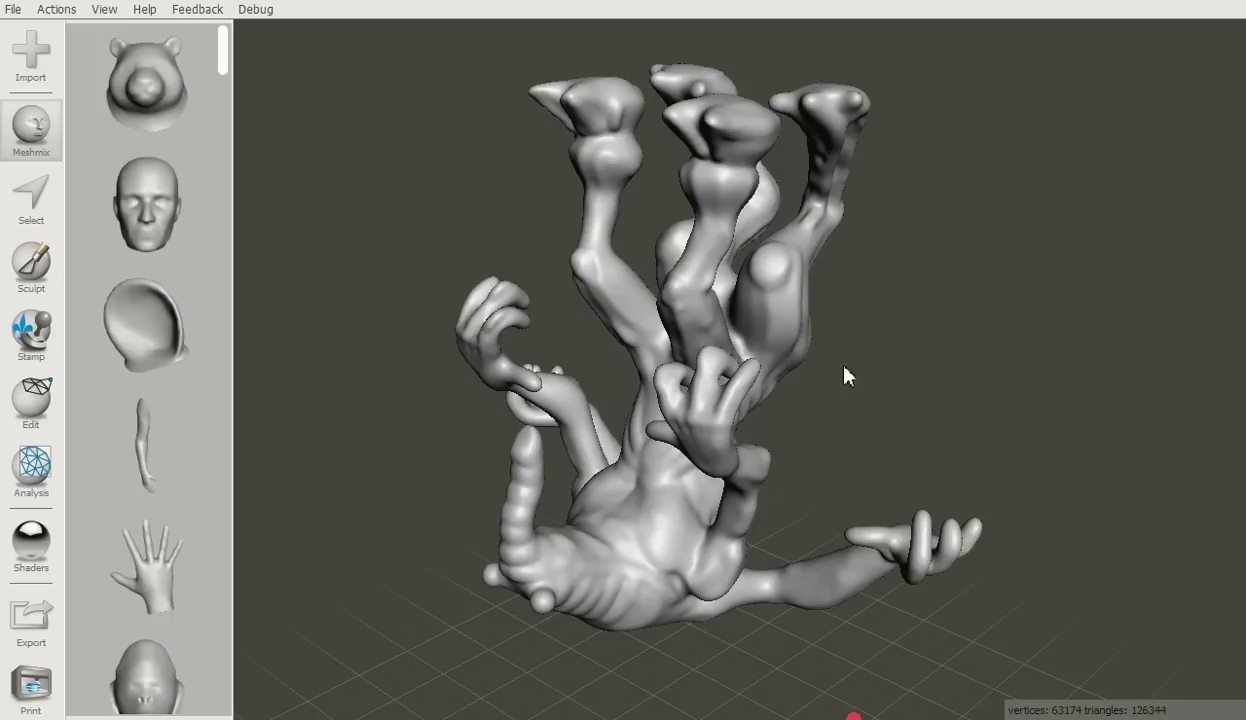
{"action": "left_click", "coordinate": [29, 481]}
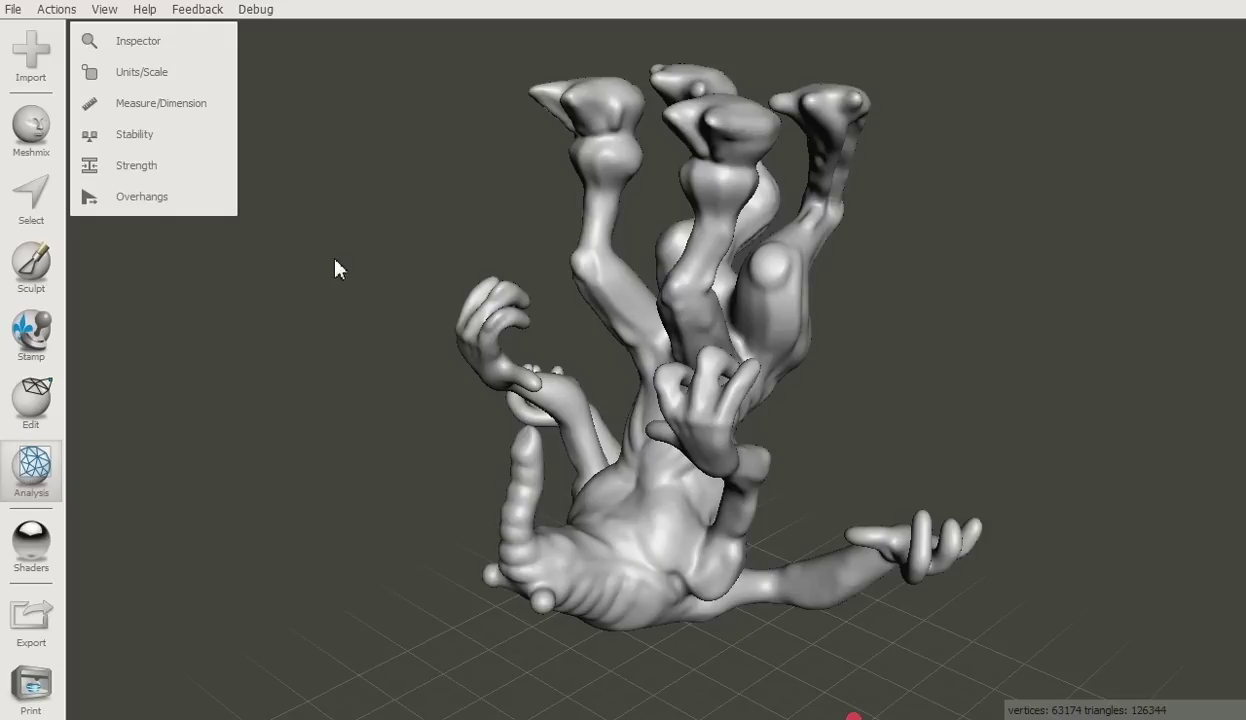
{"action": "left_click", "coordinate": [139, 75]}
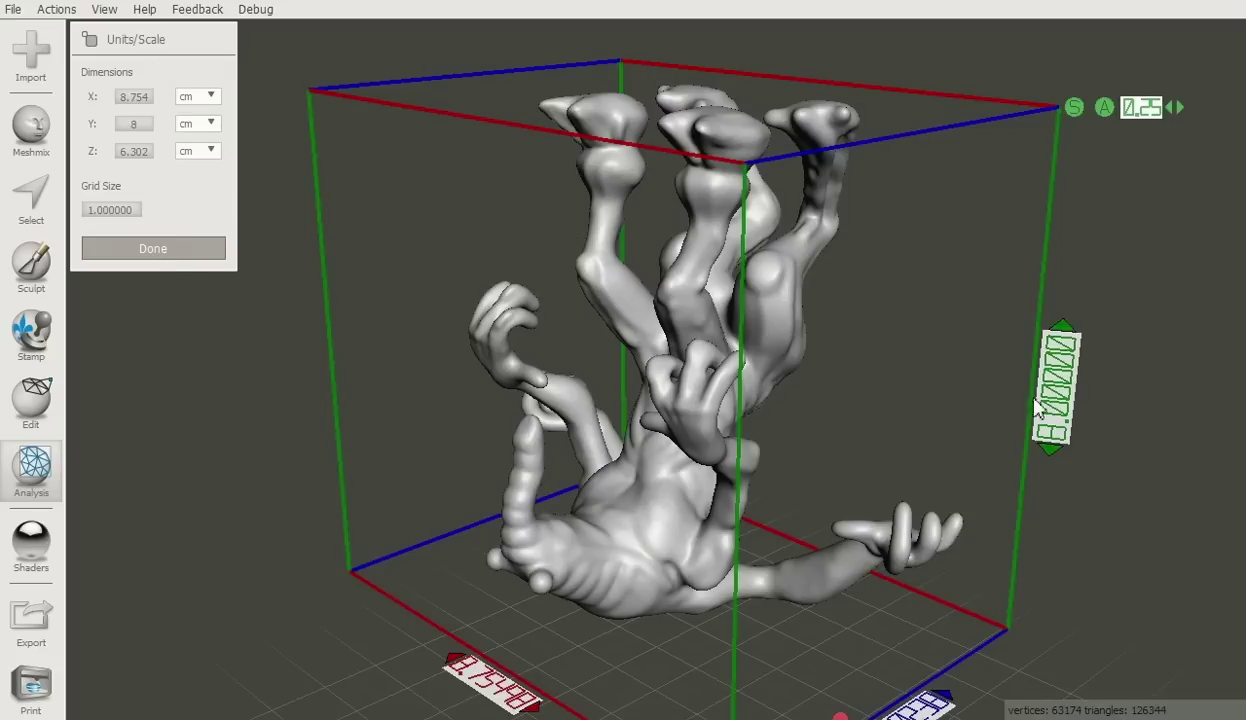
{"action": "type", "text": "10"}
{"action": "key", "text": "Return"}
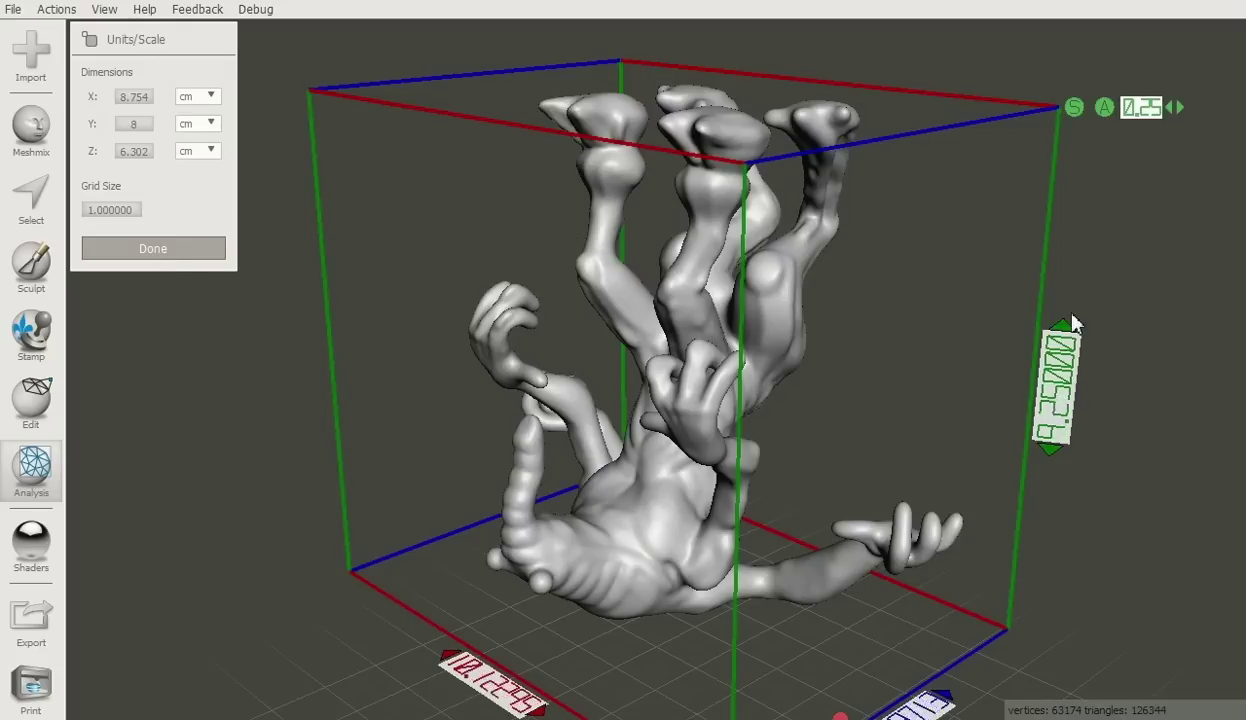
{"action": "type", "text": "6"}
{"action": "key", "text": "Return"}
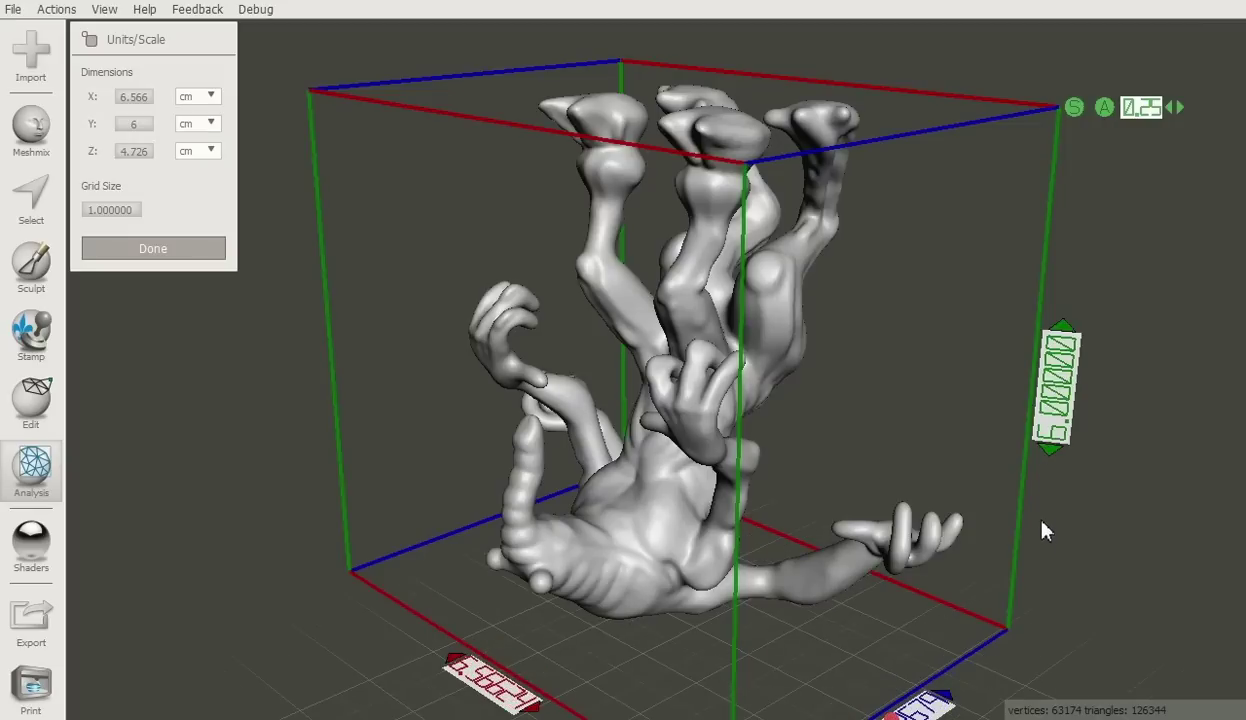
{"action": "left_click", "coordinate": [198, 250]}
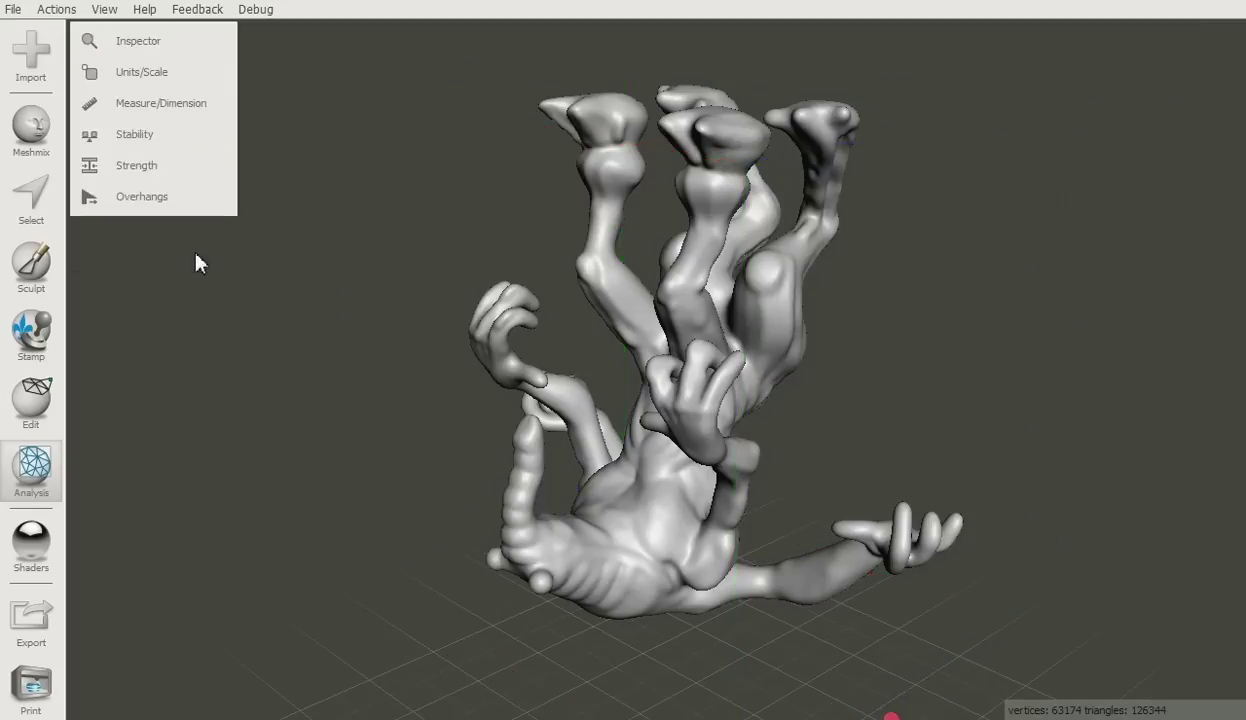
In Overhangs analysis, try a 45° angle threshold, then set it back to 25°.
{"action": "left_click", "coordinate": [143, 198]}
{"action": "right_click_drag", "start_coordinate": [412, 495], "coordinate": [866, 372]}
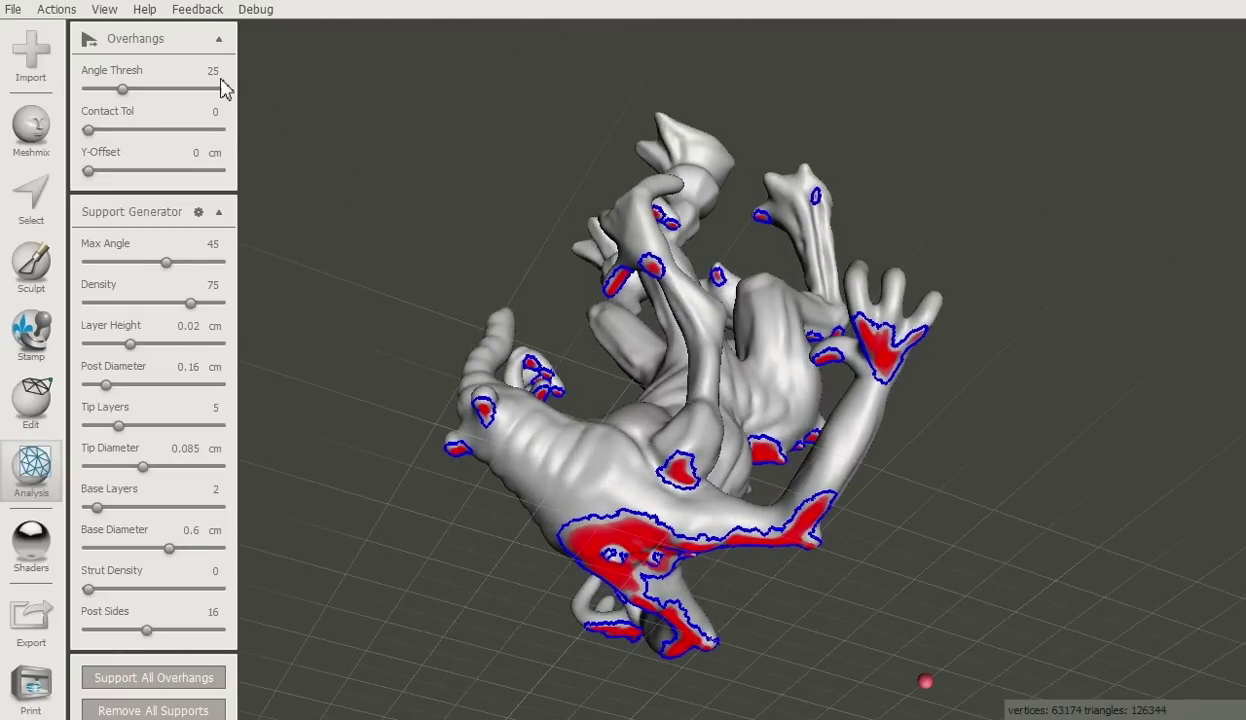
{"action": "left_click_drag", "start_coordinate": [208, 73], "coordinate": [231, 72]}
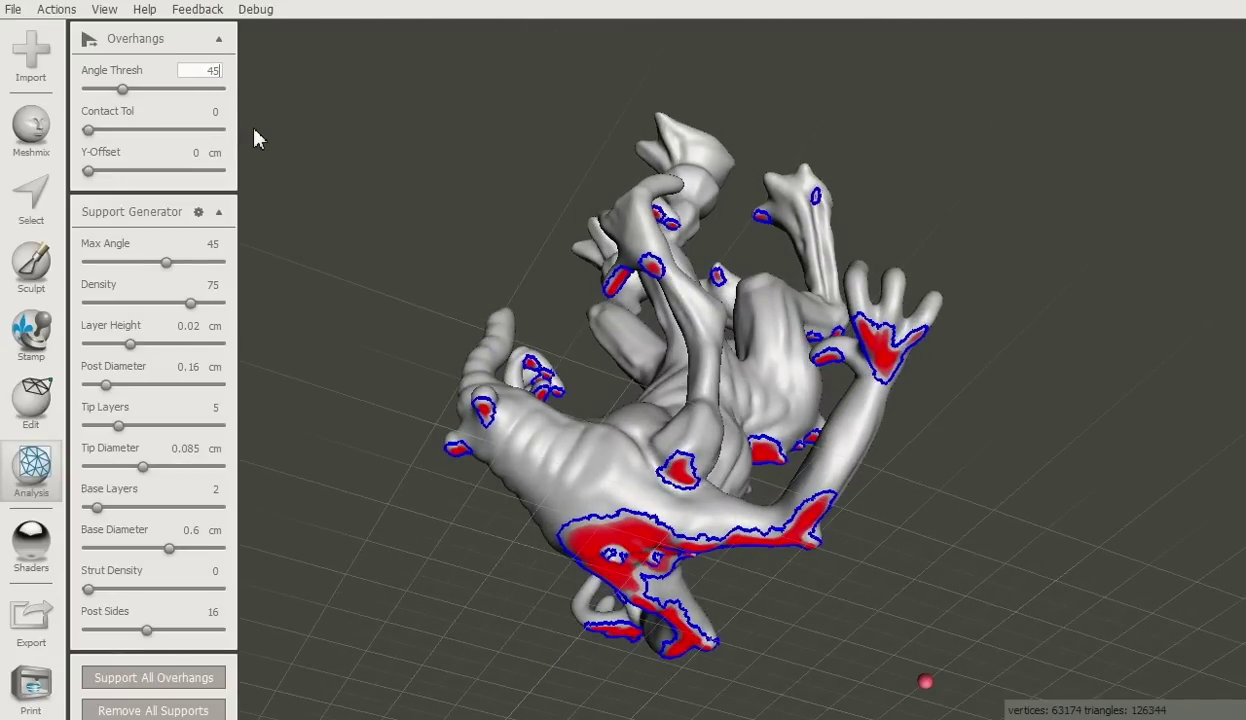
{"action": "type", "text": "45"}
{"action": "key", "text": "Return"}
{"action": "right_click_drag", "start_coordinate": [253, 133], "coordinate": [560, 330]}
{"action": "left_click_drag", "start_coordinate": [185, 72], "coordinate": [238, 75]}
{"action": "key", "text": "Return"}
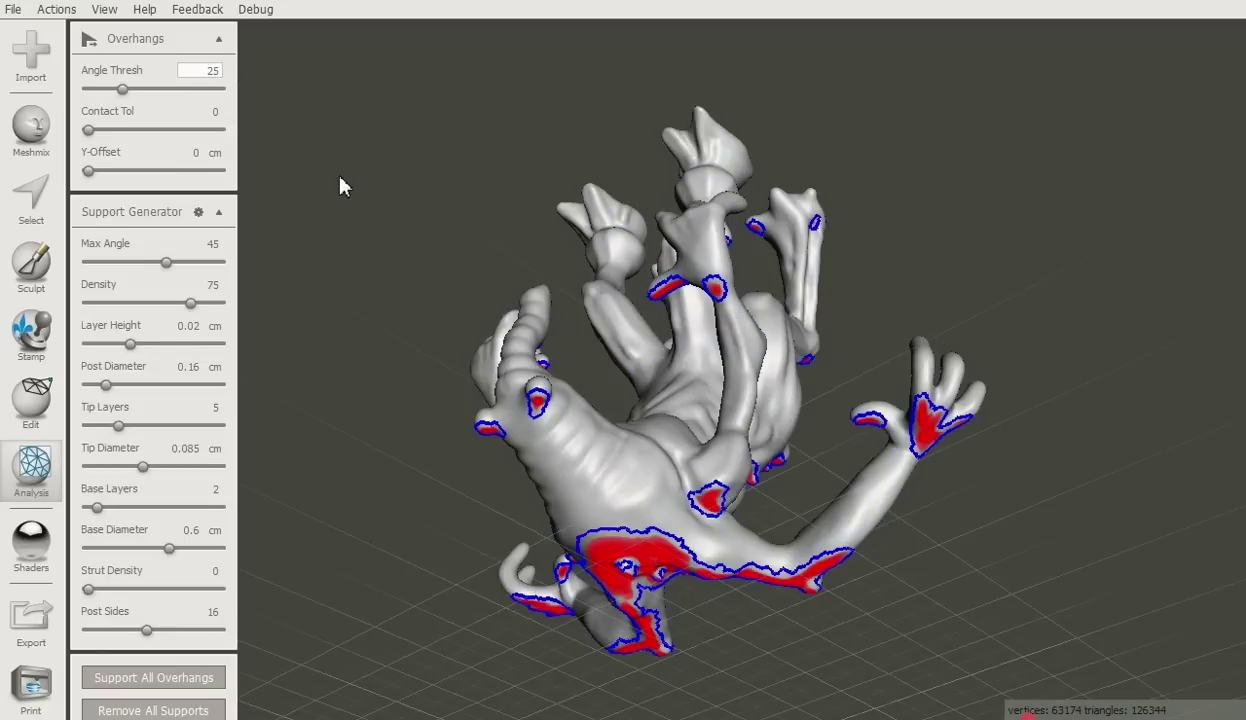
Generate support trees under all overhangs and orbit around the result to inspect them.
{"action": "left_click", "coordinate": [156, 684]}
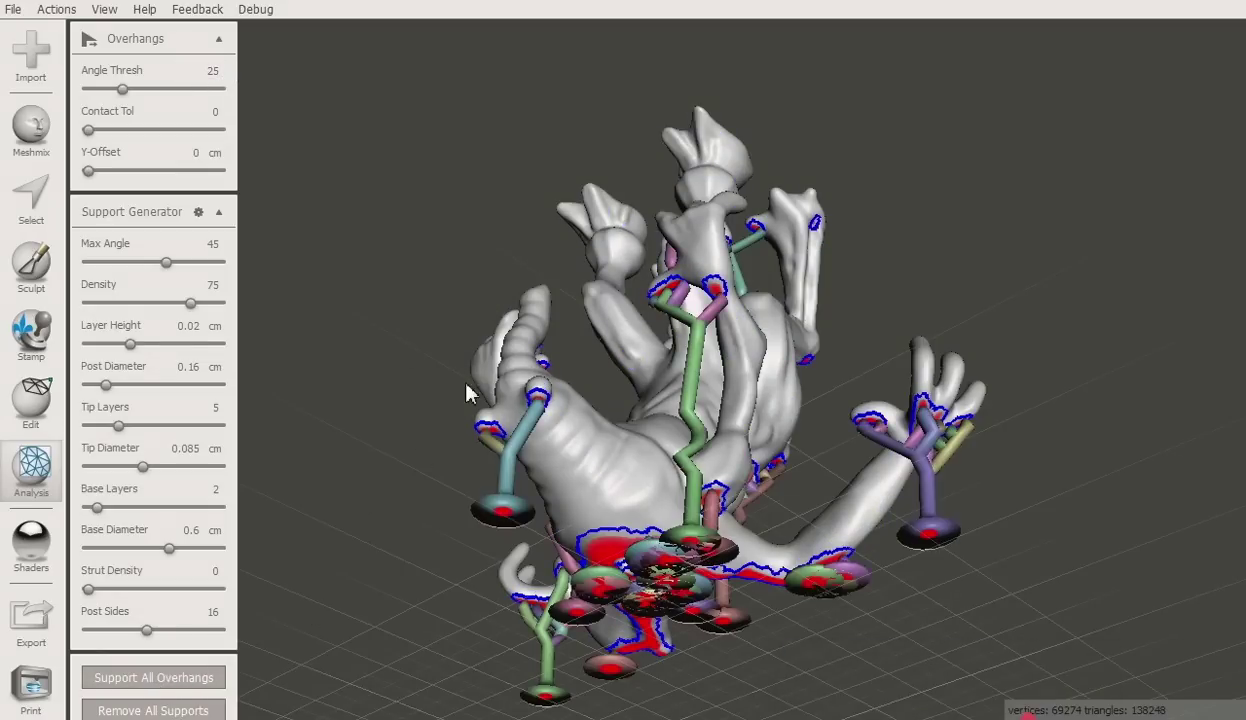
{"action": "right_click_drag", "start_coordinate": [460, 380], "coordinate": [381, 526]}
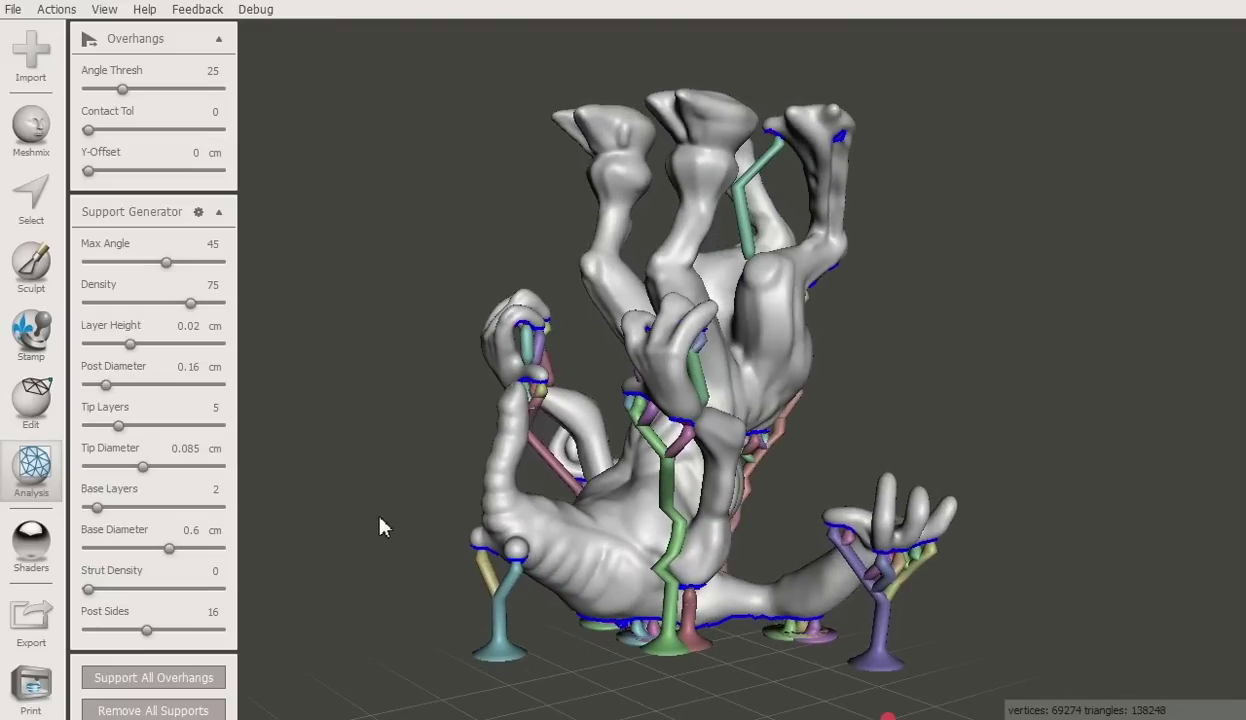
{"action": "right_click_drag", "start_coordinate": [627, 455], "coordinate": [672, 507]}
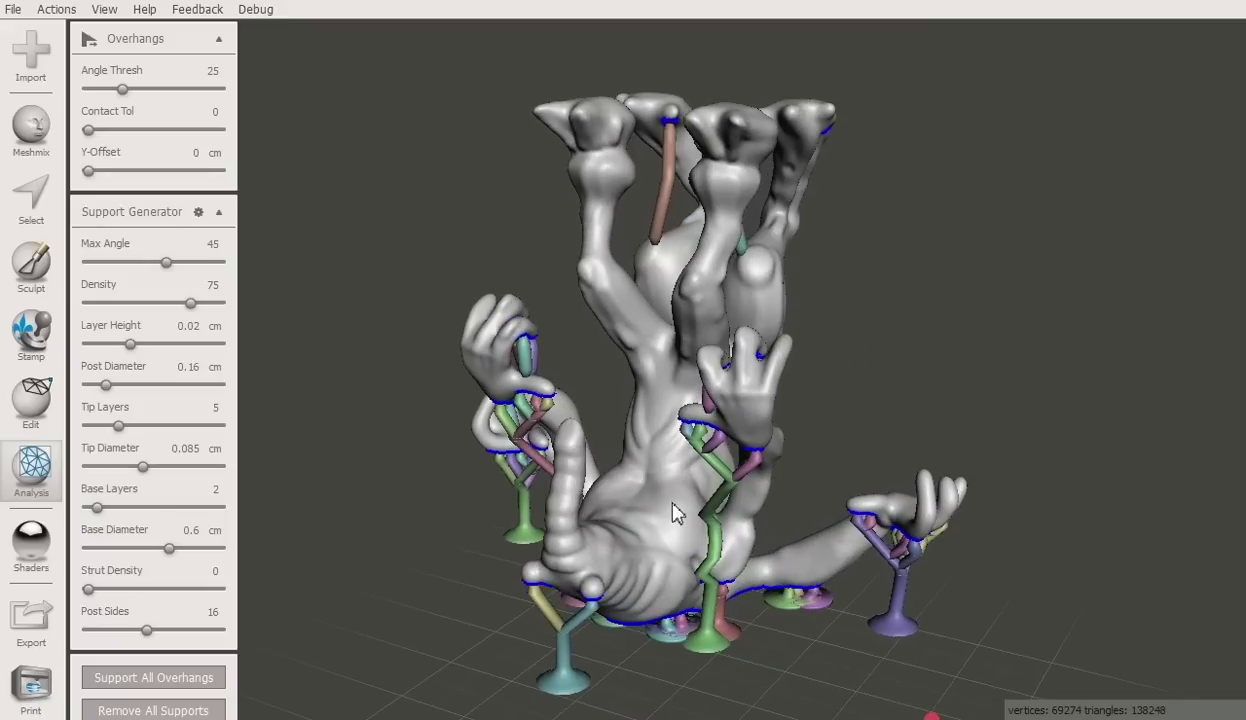
Clear the supports, raise support density to 100 and regenerate the denser tree for inspection.
{"action": "left_click", "coordinate": [203, 712]}
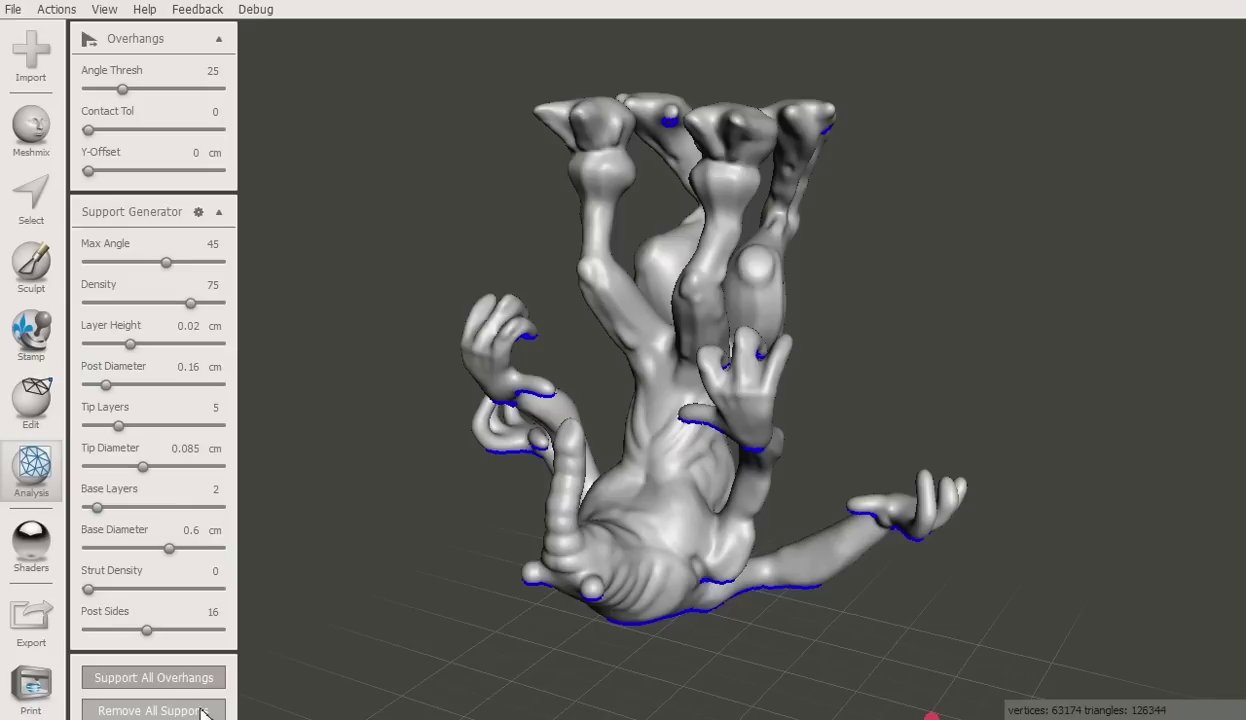
{"action": "right_click_drag", "start_coordinate": [362, 567], "coordinate": [396, 557]}
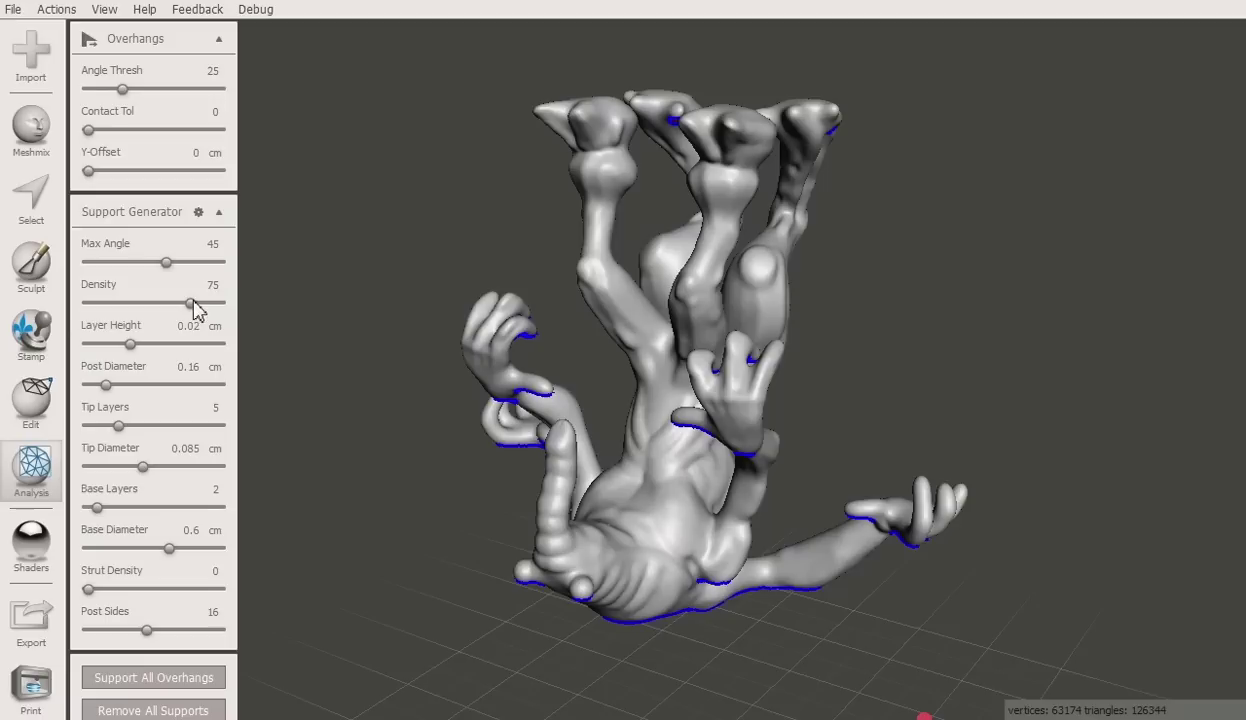
{"action": "left_click_drag", "start_coordinate": [196, 304], "coordinate": [221, 310]}
{"action": "left_click", "coordinate": [207, 679]}
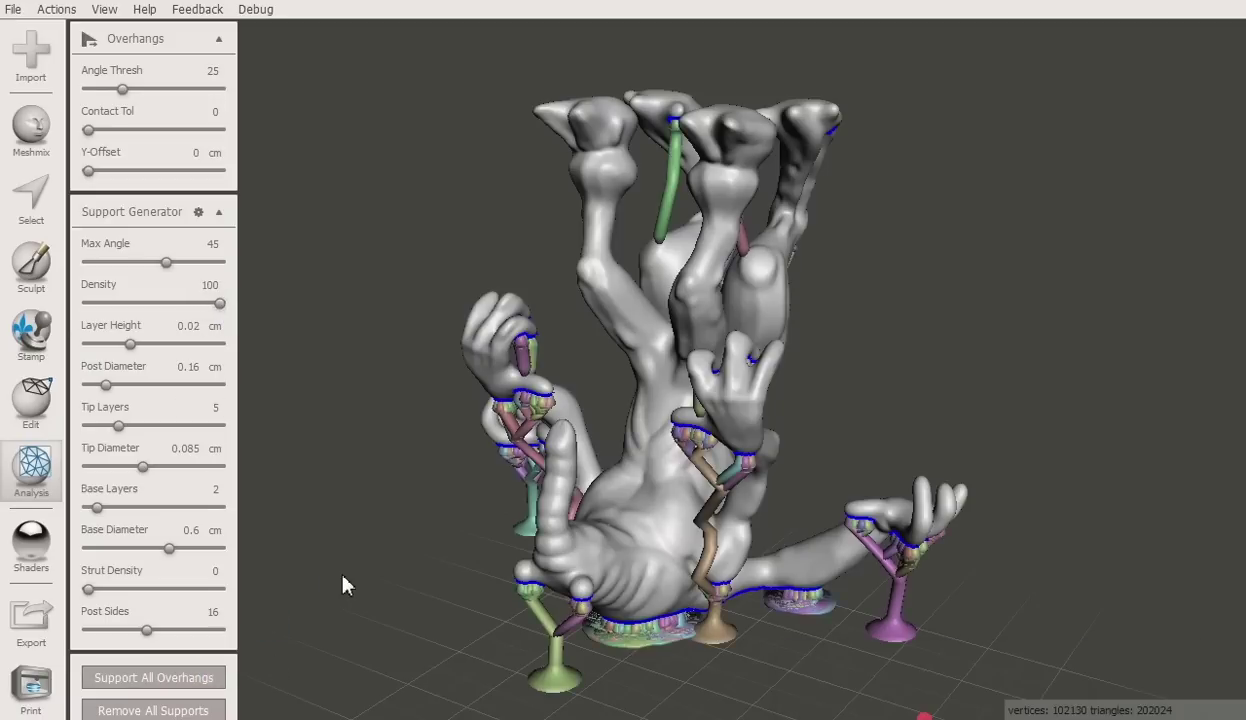
{"action": "right_click_drag", "start_coordinate": [342, 582], "coordinate": [509, 520]}
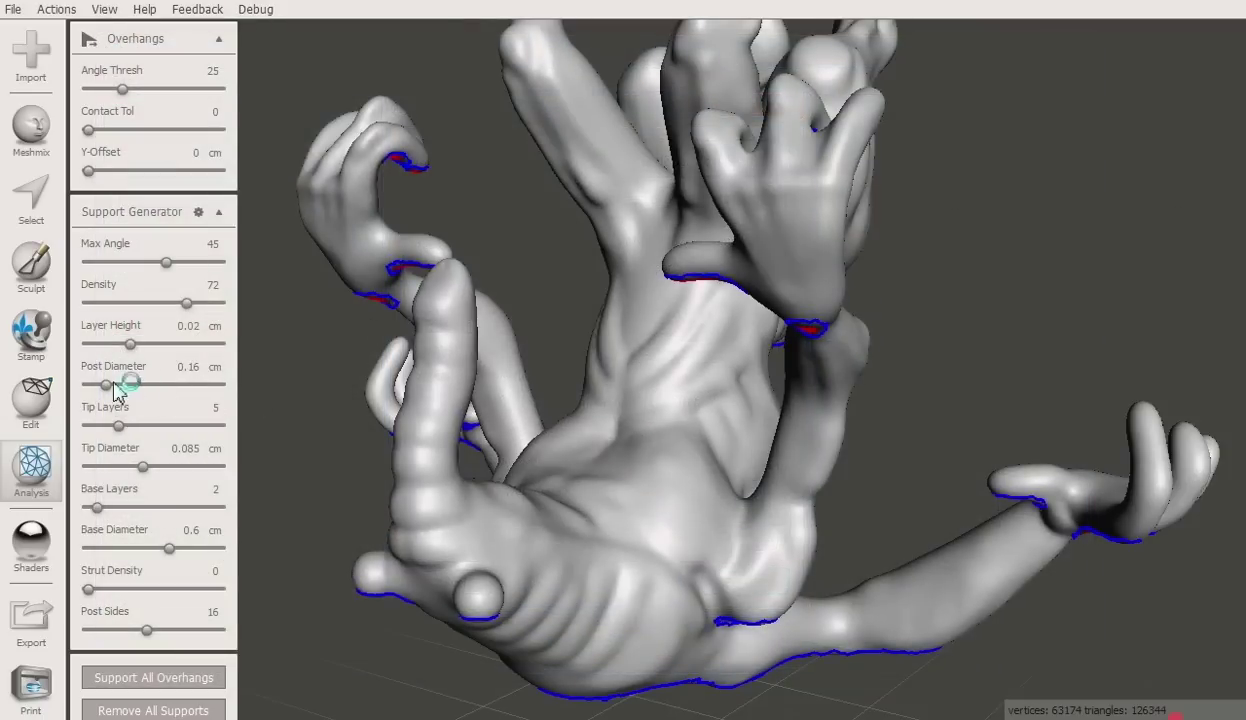
Regenerate supports with 0.3655 cm posts, then thin tips to 0.0494 cm with about 9 tip layers.
{"action": "left_click_drag", "start_coordinate": [113, 383], "coordinate": [133, 394]}
{"action": "right_click_drag", "start_coordinate": [326, 432], "coordinate": [310, 568]}
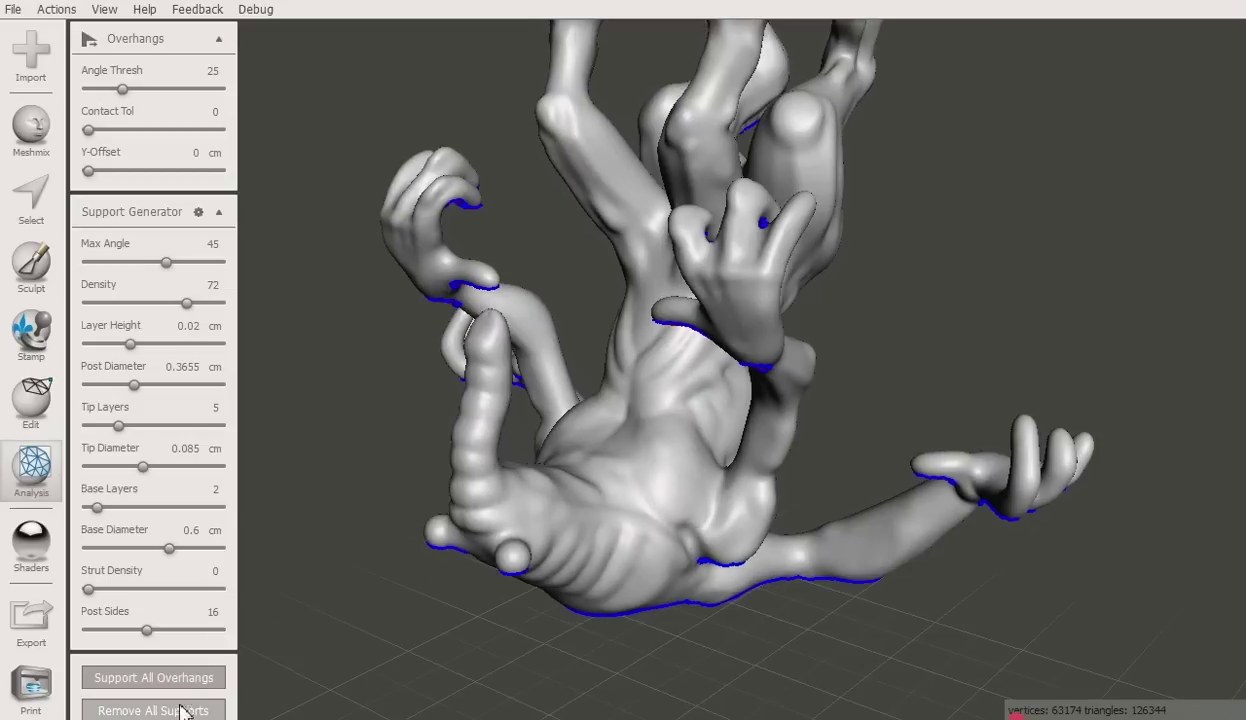
{"action": "left_click", "coordinate": [180, 677]}
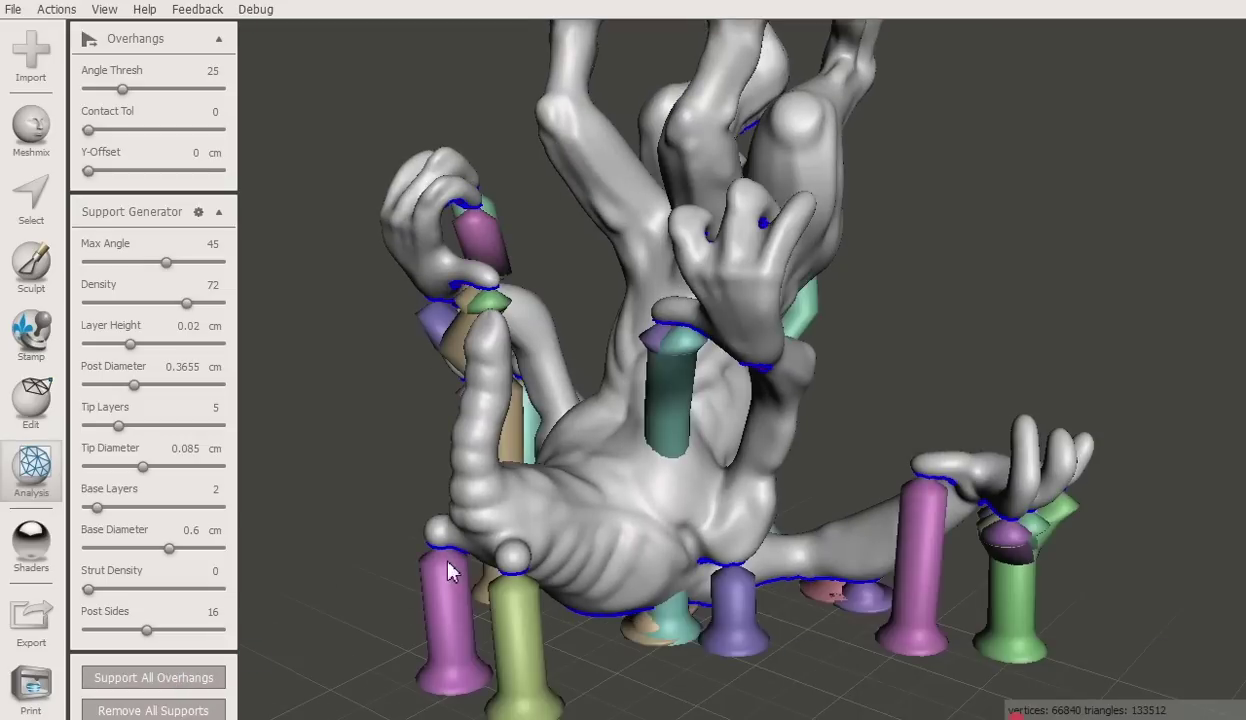
{"action": "mouse_move", "coordinate": [445, 570]}
{"action": "right_mouse_down"}
{"action": "mouse_move", "coordinate": [676, 587]}
{"action": "mouse_move", "coordinate": [437, 571]}
{"action": "right_mouse_up"}
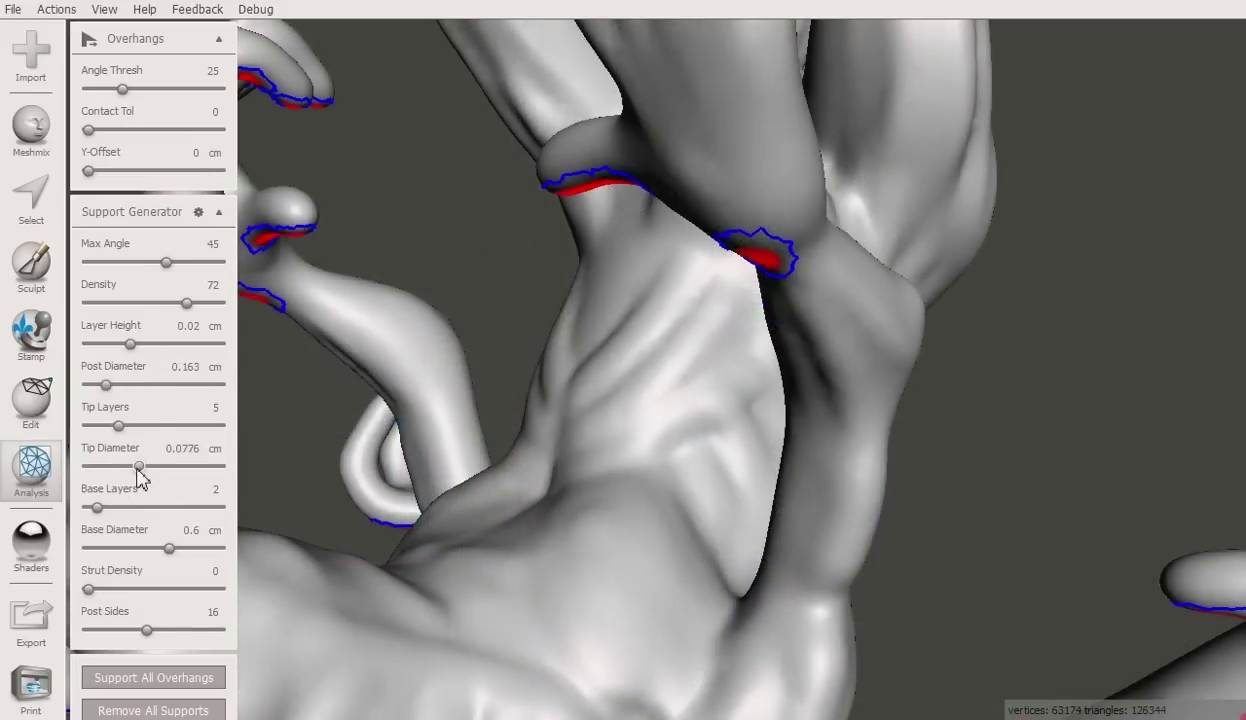
{"action": "left_click_drag", "start_coordinate": [139, 475], "coordinate": [117, 474]}
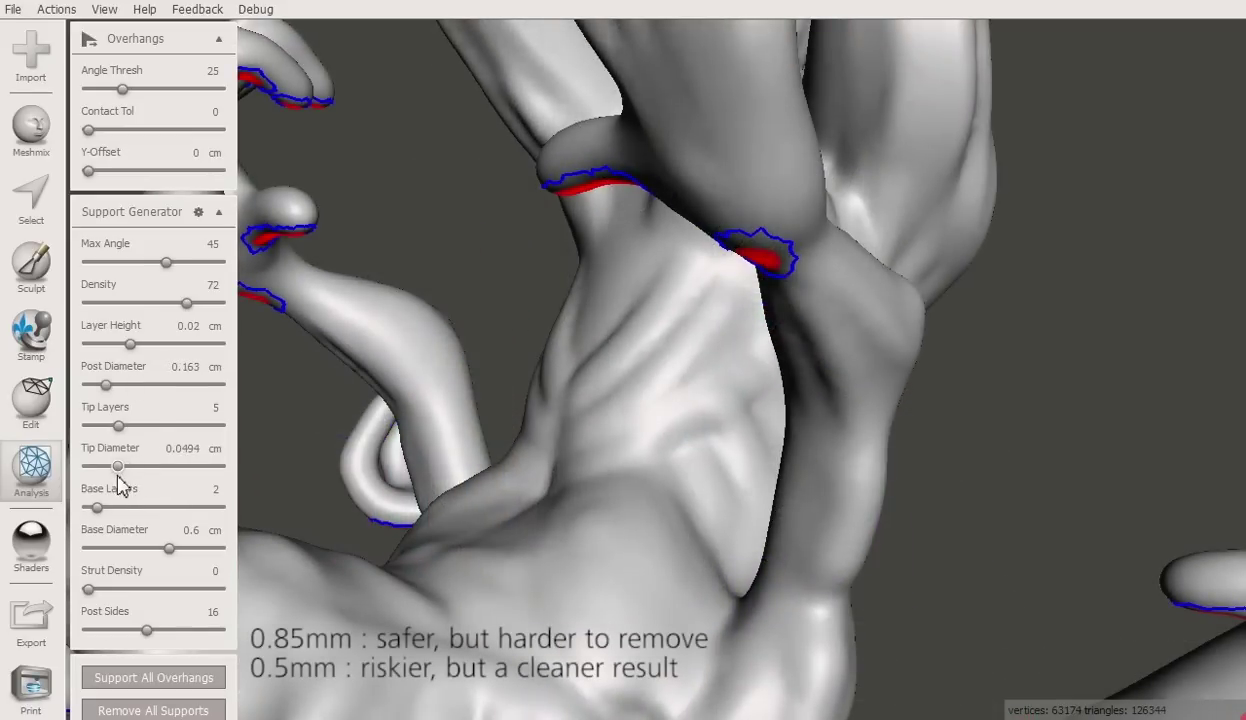
{"action": "left_click_drag", "start_coordinate": [119, 427], "coordinate": [148, 427]}
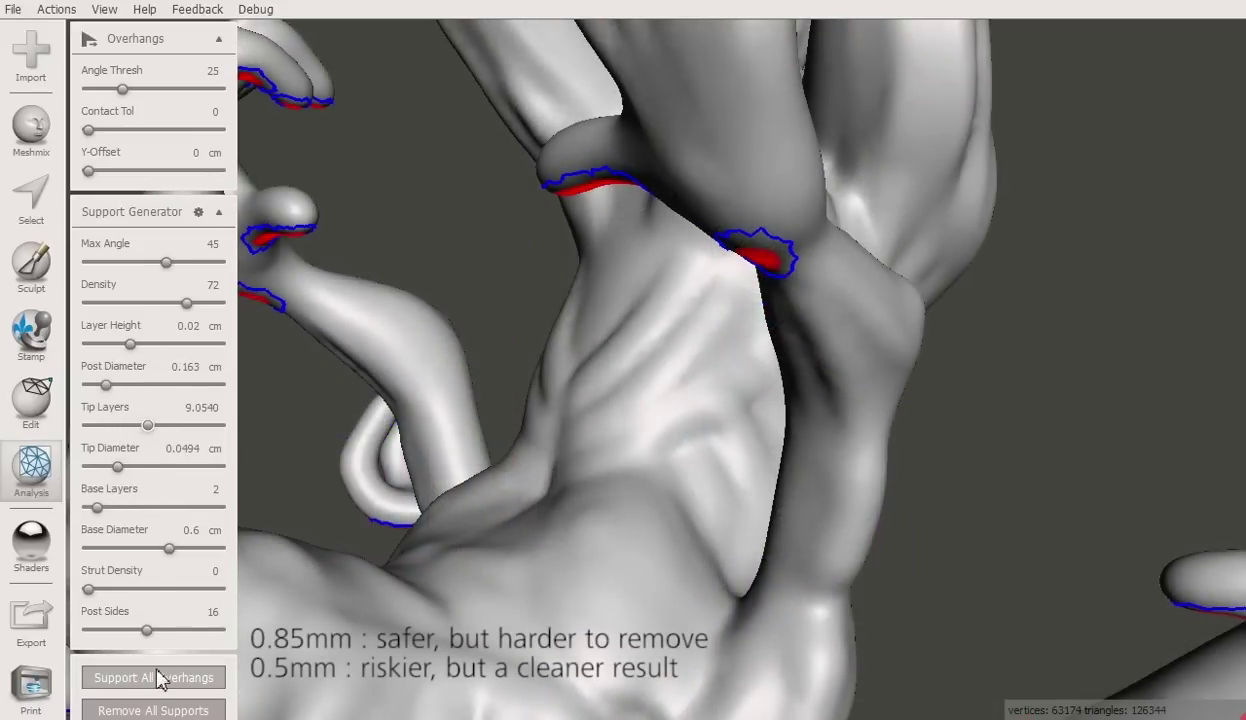
Generate fine-tipped supports, then reduce base layers and base diameter to 0.3925 cm and regenerate.
{"action": "left_click", "coordinate": [158, 676]}
{"action": "right_click_drag", "start_coordinate": [648, 395], "coordinate": [812, 385]}
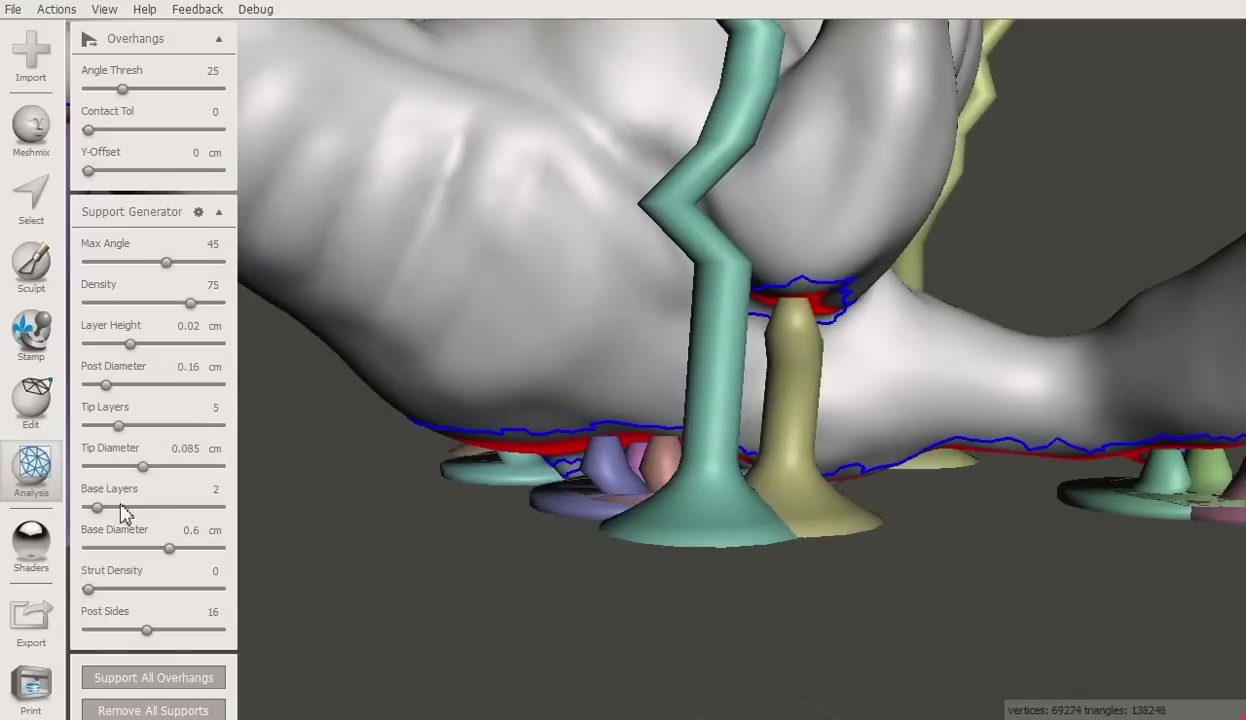
{"action": "left_click_drag", "start_coordinate": [122, 507], "coordinate": [113, 511]}
{"action": "left_click_drag", "start_coordinate": [170, 558], "coordinate": [139, 558]}
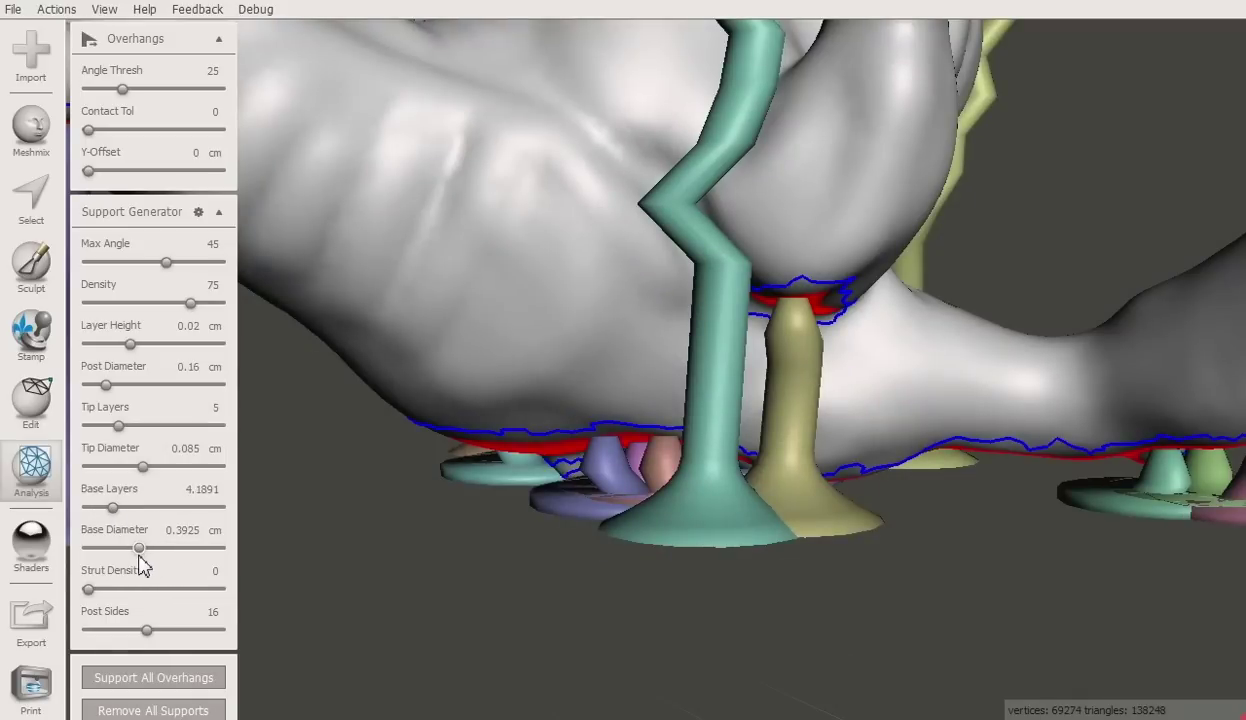
{"action": "left_click", "coordinate": [190, 710]}
{"action": "left_click", "coordinate": [184, 679]}
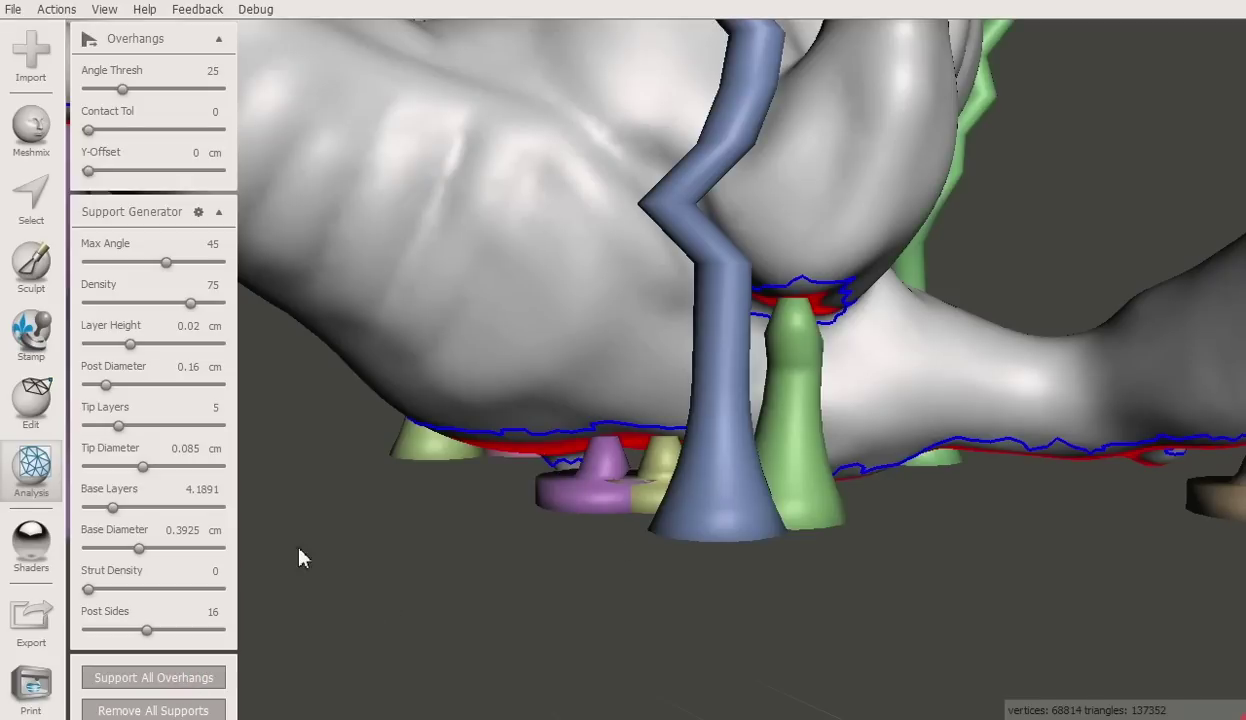
Set base layers to 0 and regenerate the supports, then inspect the footless posts.
{"action": "left_click_drag", "start_coordinate": [113, 507], "coordinate": [88, 507]}
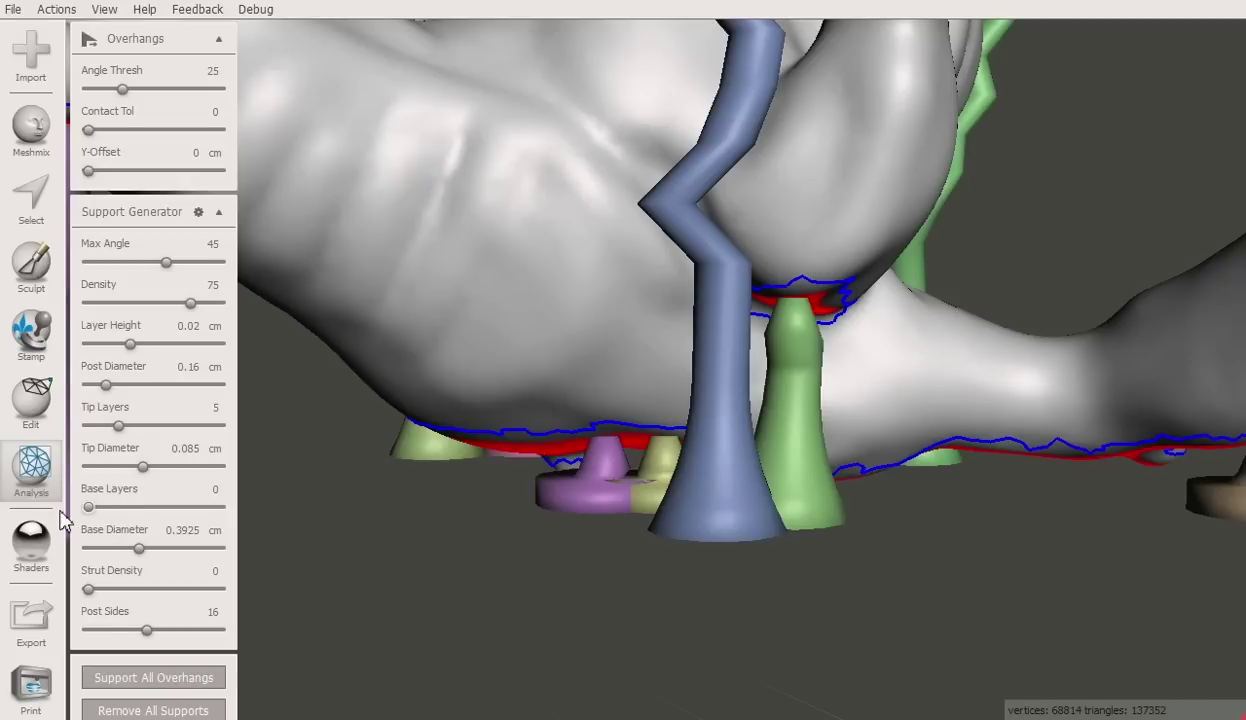
{"action": "left_click", "coordinate": [152, 711]}
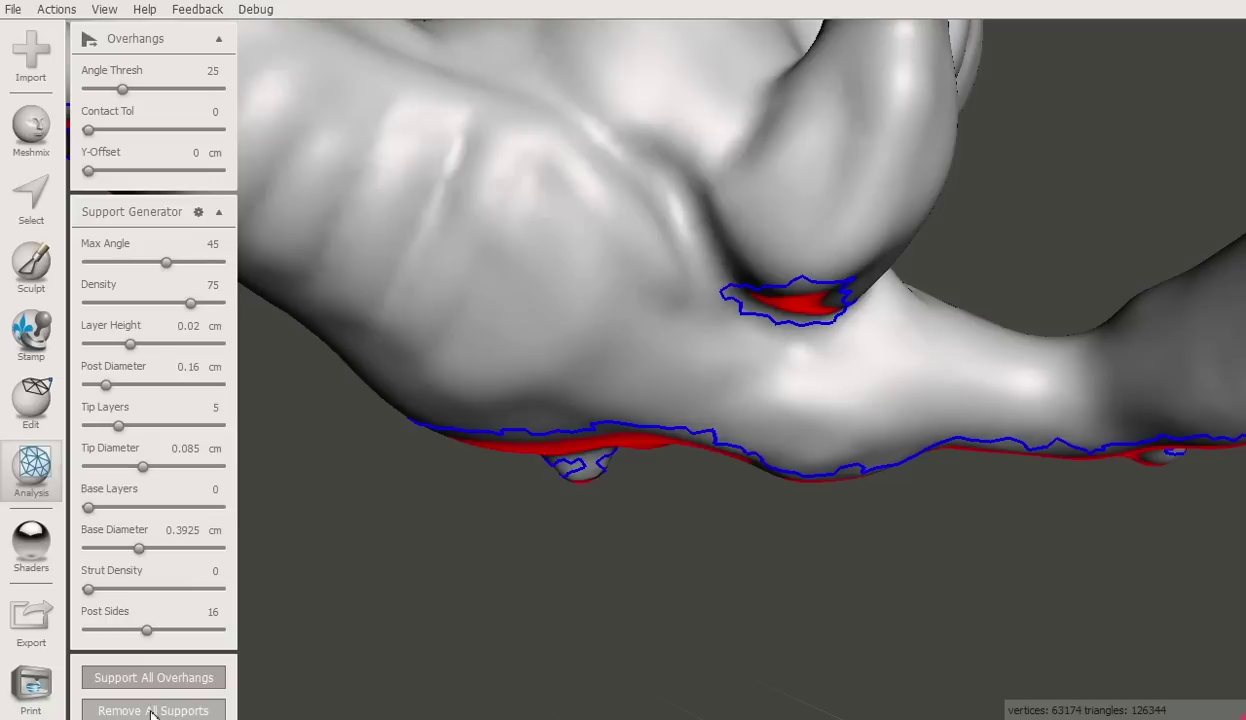
{"action": "left_click", "coordinate": [160, 680]}
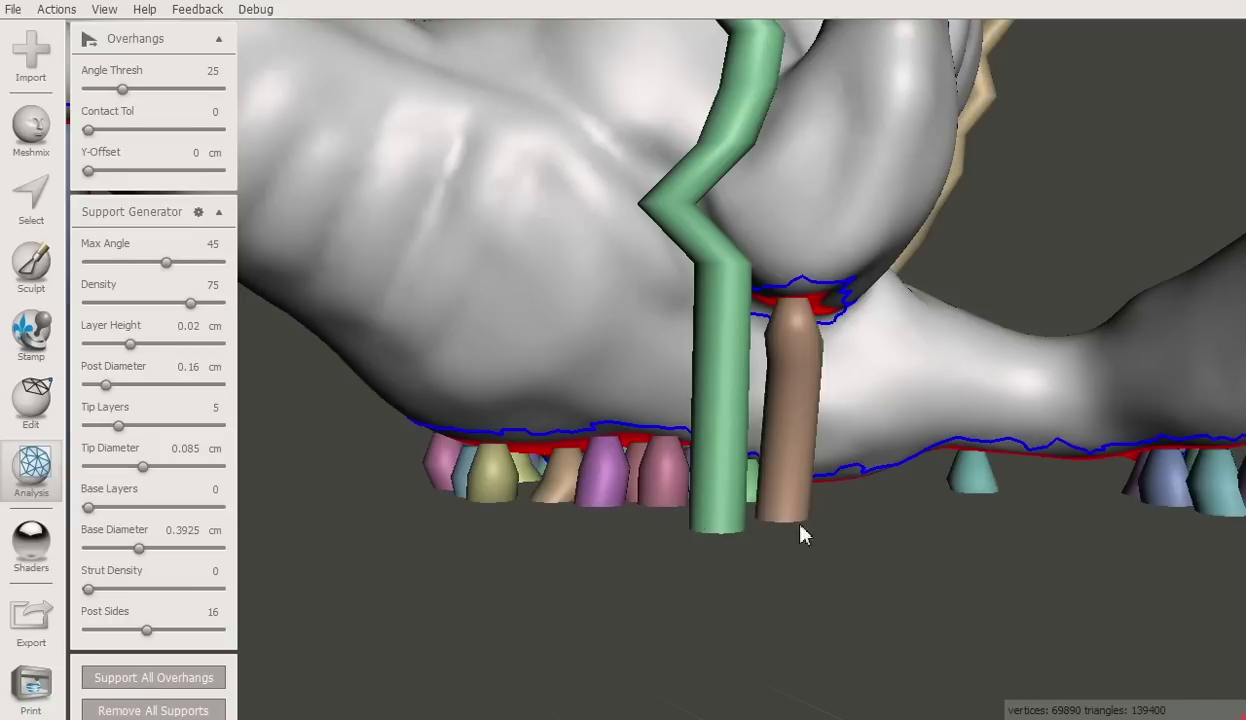
{"action": "right_click_drag", "start_coordinate": [801, 526], "coordinate": [718, 420]}
Set the support Y-Offset to 0.25 cm and regenerate the creature's supports.
{"action": "right_click_drag", "start_coordinate": [583, 430], "coordinate": [410, 487]}
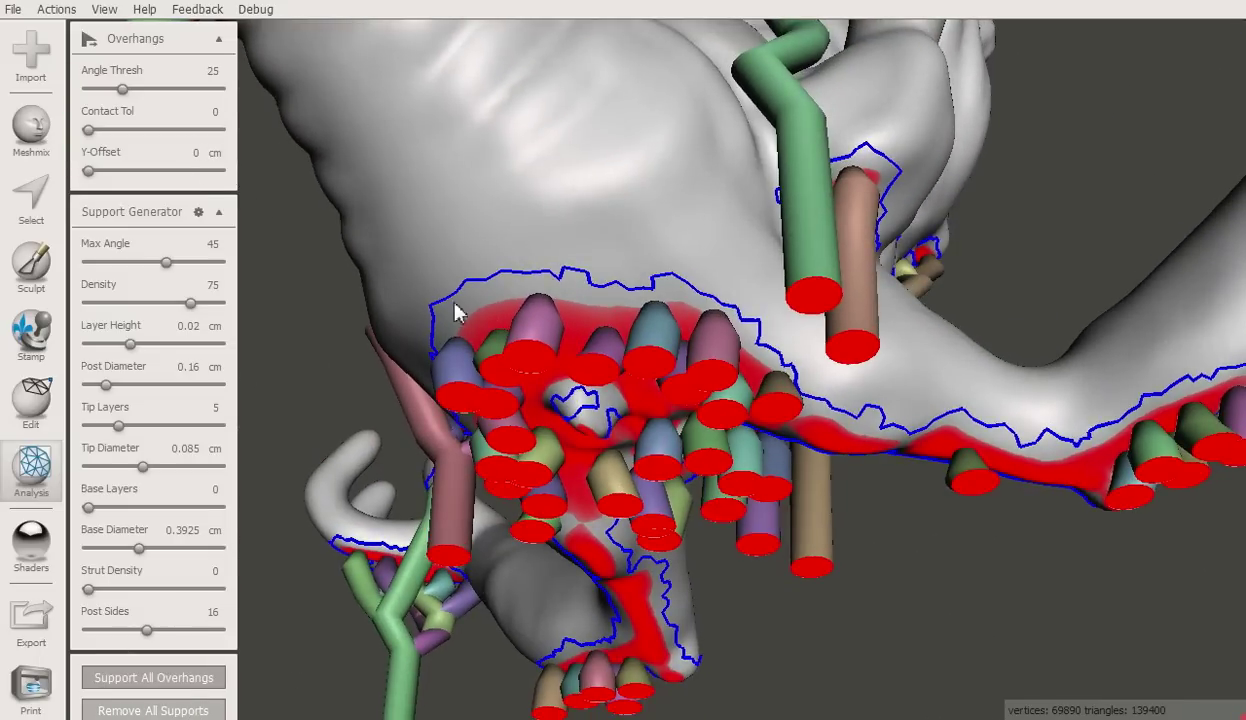
{"action": "left_click", "coordinate": [205, 155]}
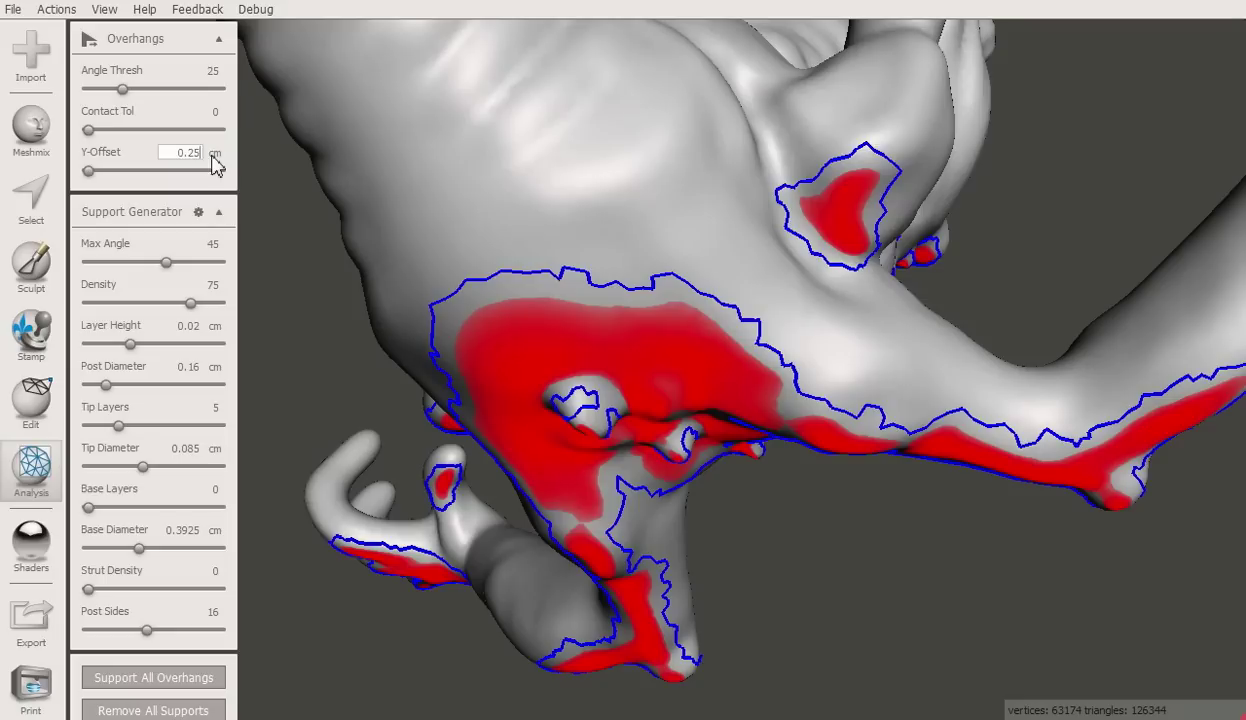
{"action": "left_click", "coordinate": [155, 678]}
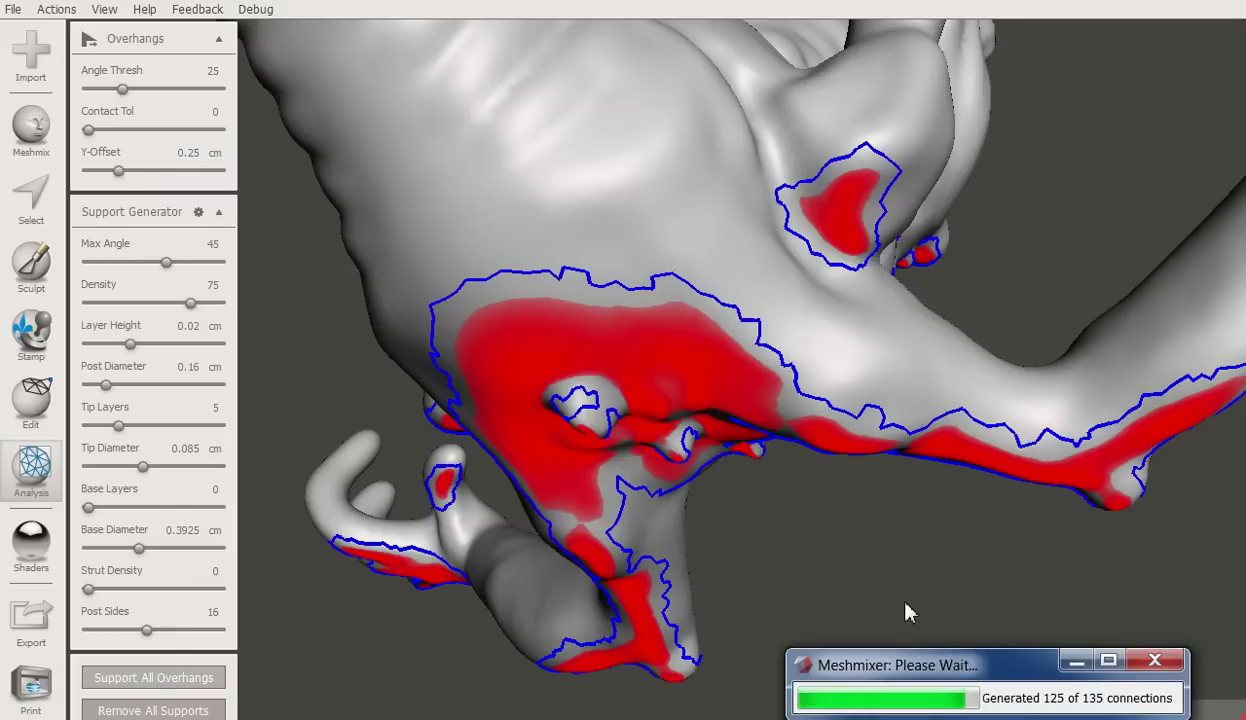
{"action": "right_click_drag", "start_coordinate": [900, 609], "coordinate": [782, 660]}
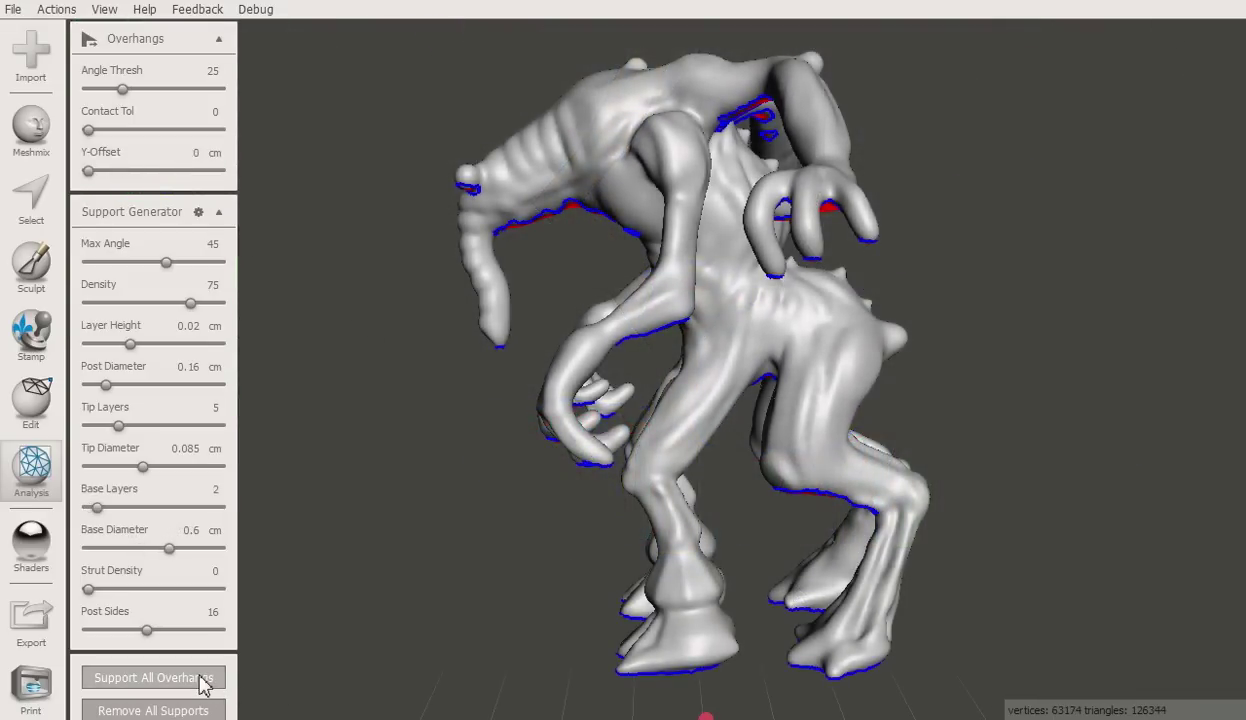
Generate supports with 2-layer, 0.6 cm flared bases and orbit to inspect the trees.
{"action": "left_click", "coordinate": [201, 678]}
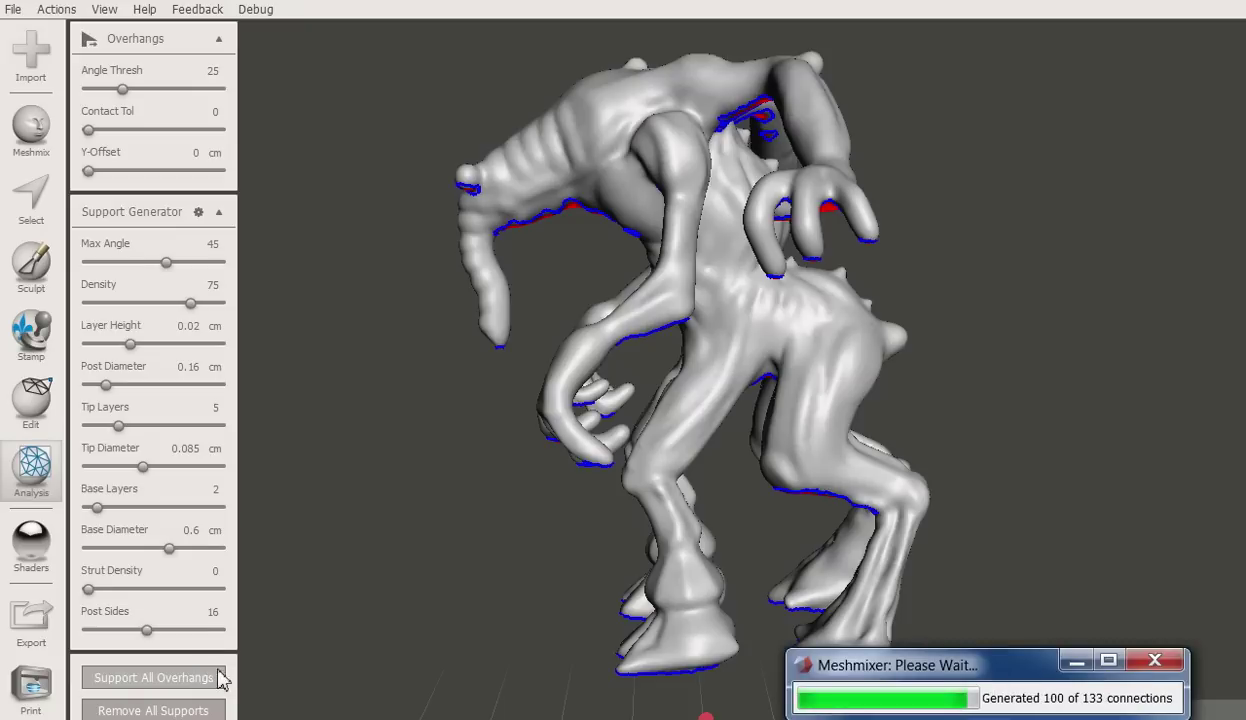
{"action": "right_click_drag", "start_coordinate": [355, 423], "coordinate": [478, 443]}
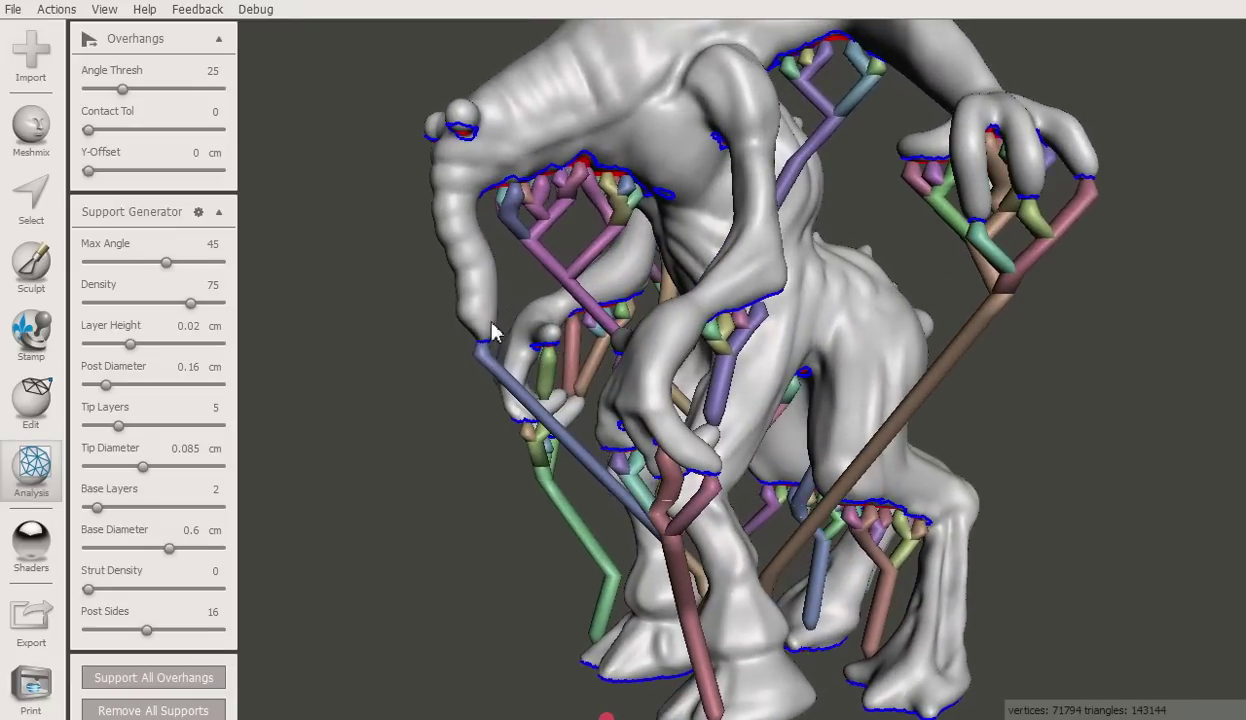
{"action": "right_click_drag", "start_coordinate": [481, 296], "coordinate": [651, 432]}
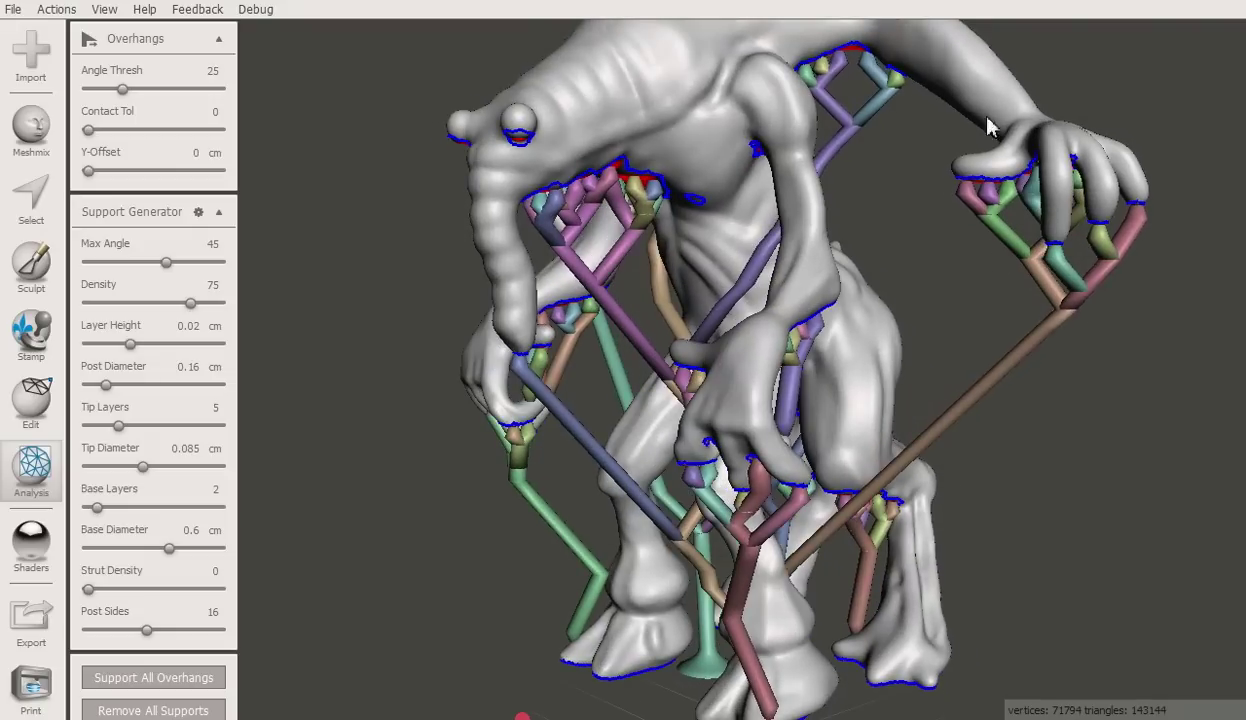
{"action": "right_click_drag", "start_coordinate": [987, 127], "coordinate": [948, 127]}
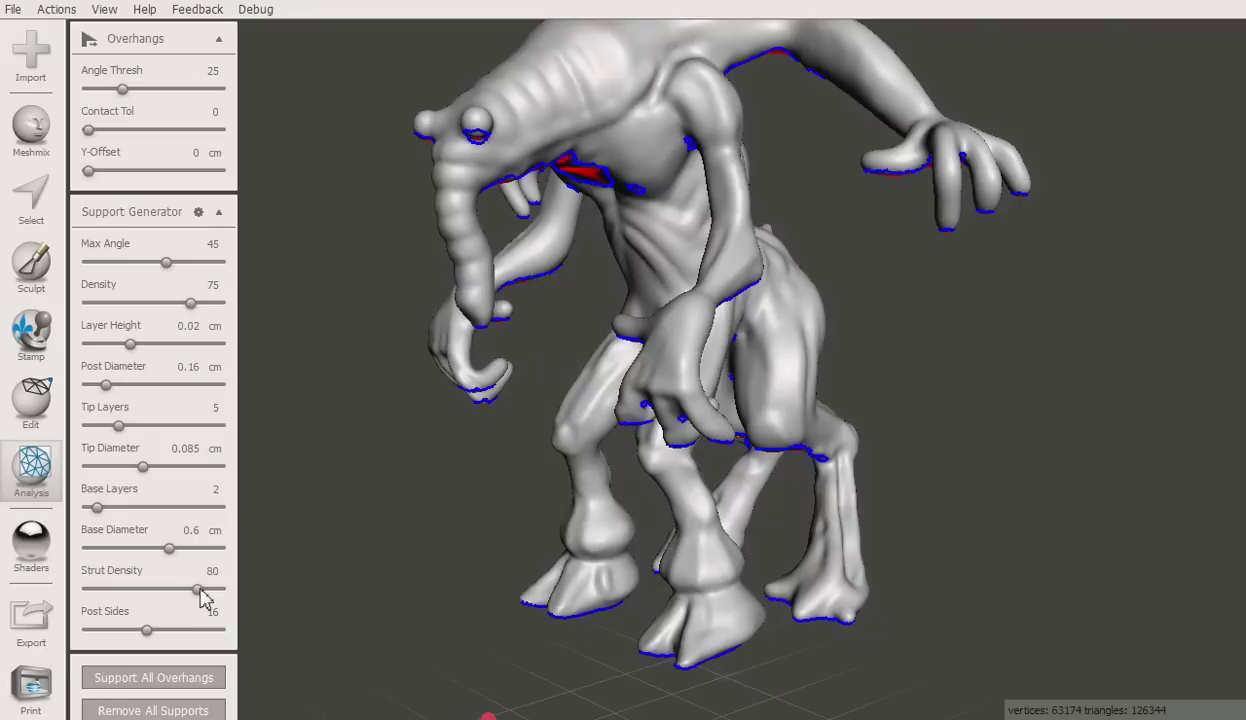
Set Strut Density to 100 and regenerate strut-reinforced supports under all overhangs.
{"action": "left_click_drag", "start_coordinate": [198, 590], "coordinate": [231, 597]}
{"action": "left_click", "coordinate": [187, 679]}
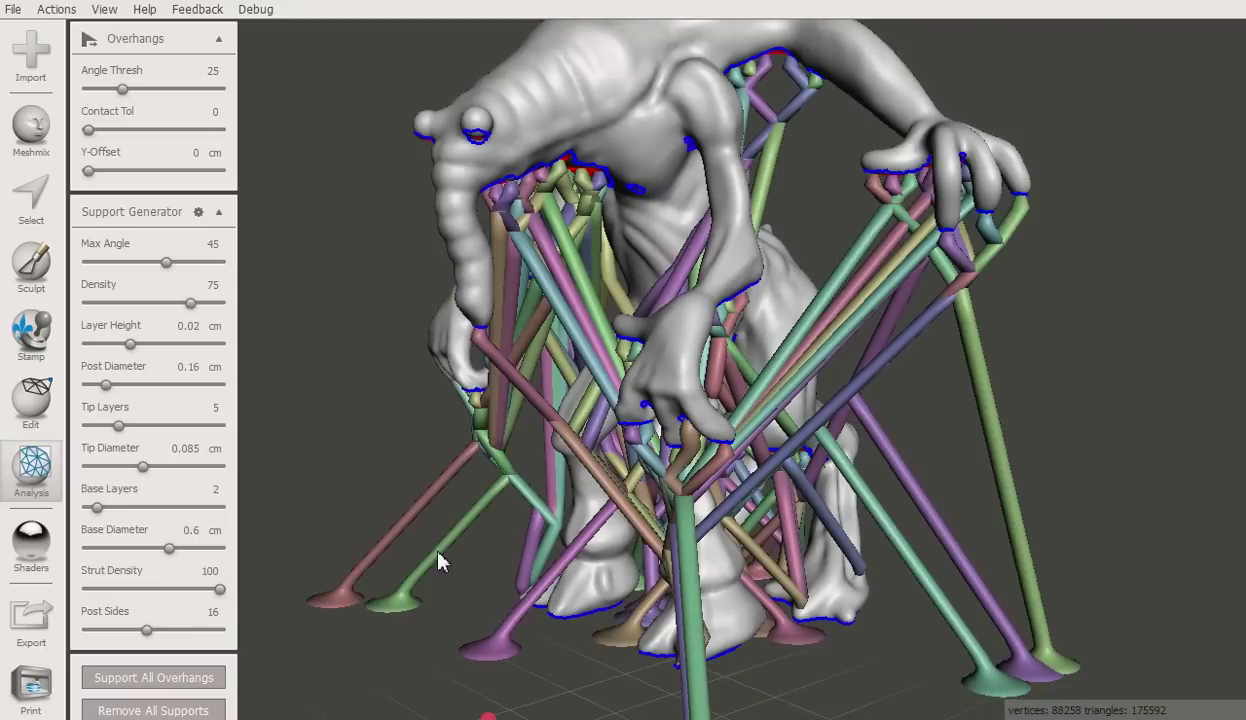
{"action": "right_click_drag", "start_coordinate": [437, 562], "coordinate": [350, 558]}
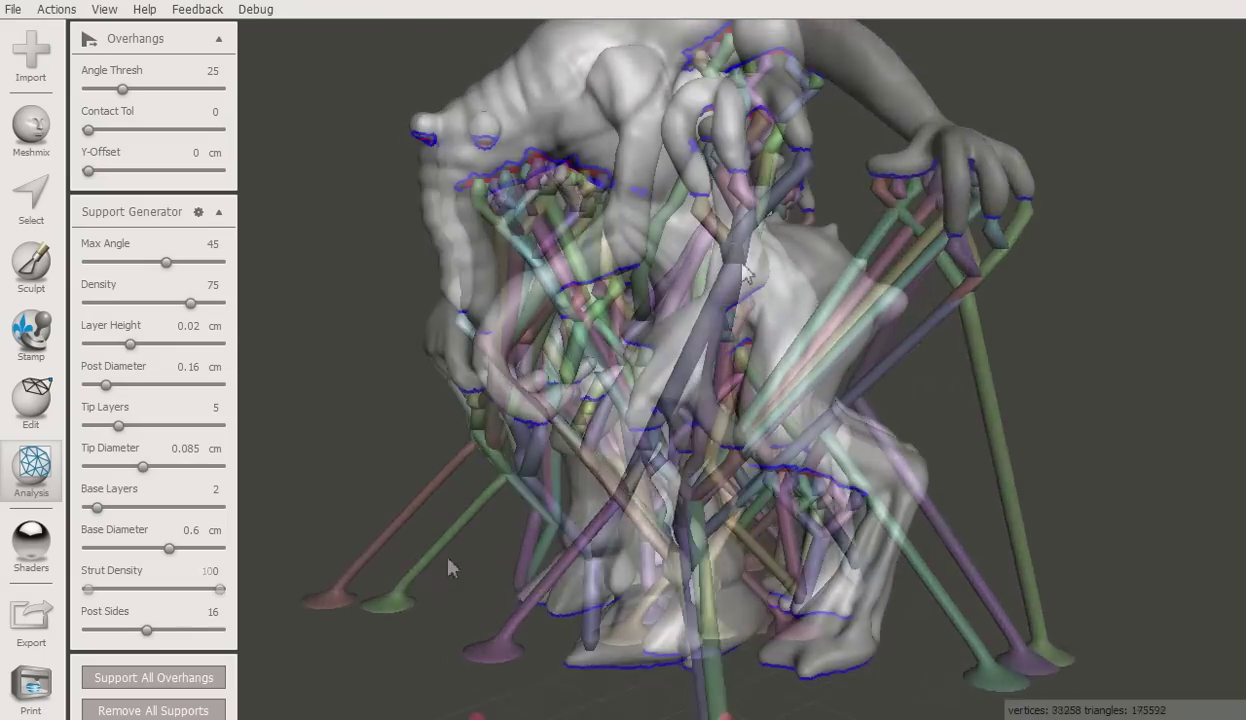
Draw extra support posts by hand down from the creature's hand and leg.
{"action": "mouse_move", "coordinate": [738, 272]}
{"action": "left_mouse_down"}
{"action": "mouse_move", "coordinate": [590, 712]}
{"action": "mouse_move", "coordinate": [752, 685]}
{"action": "left_mouse_up"}
{"action": "scroll", "coordinate": [616, 430], "scroll_direction": "down", "scroll_amount": 3}
{"action": "right_click_drag", "start_coordinate": [616, 430], "coordinate": [857, 425]}
{"action": "scroll", "coordinate": [857, 425], "scroll_direction": "up", "scroll_amount": 3}
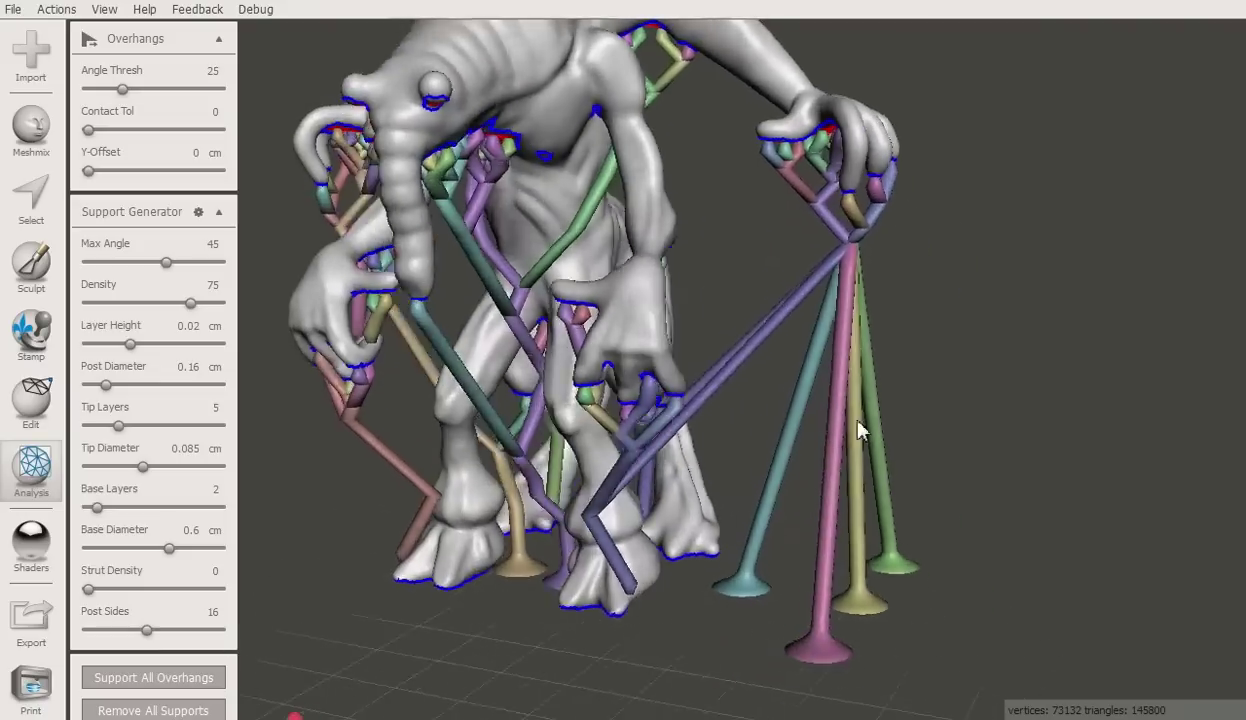
{"action": "scroll", "coordinate": [812, 432], "scroll_direction": "up", "scroll_amount": 2}
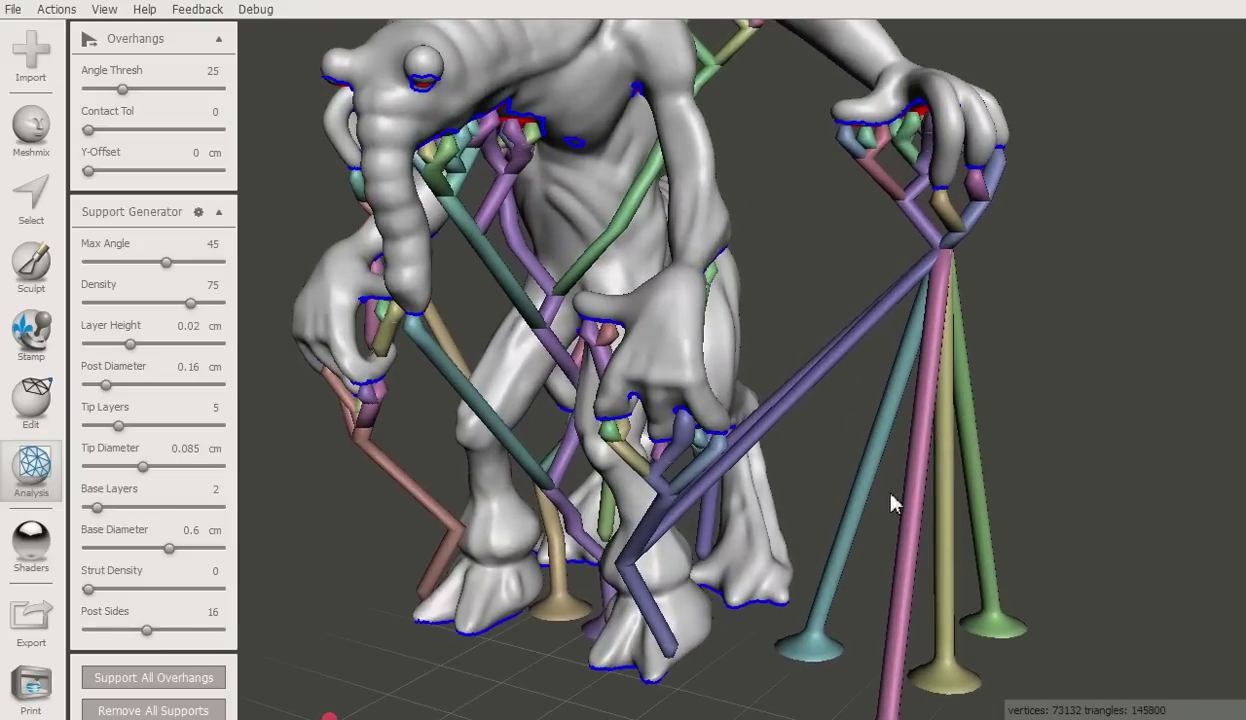
{"action": "right_click_drag", "start_coordinate": [909, 565], "coordinate": [954, 628]}
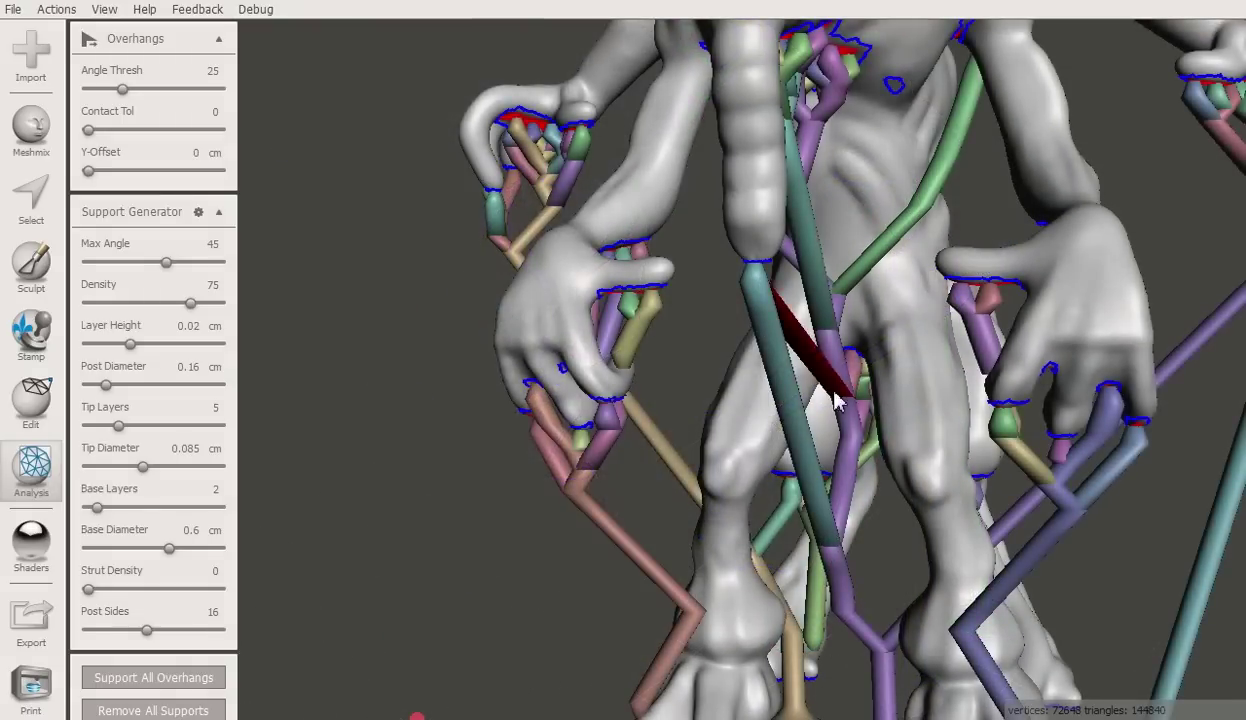
{"action": "left_click_drag", "start_coordinate": [838, 400], "coordinate": [962, 645]}
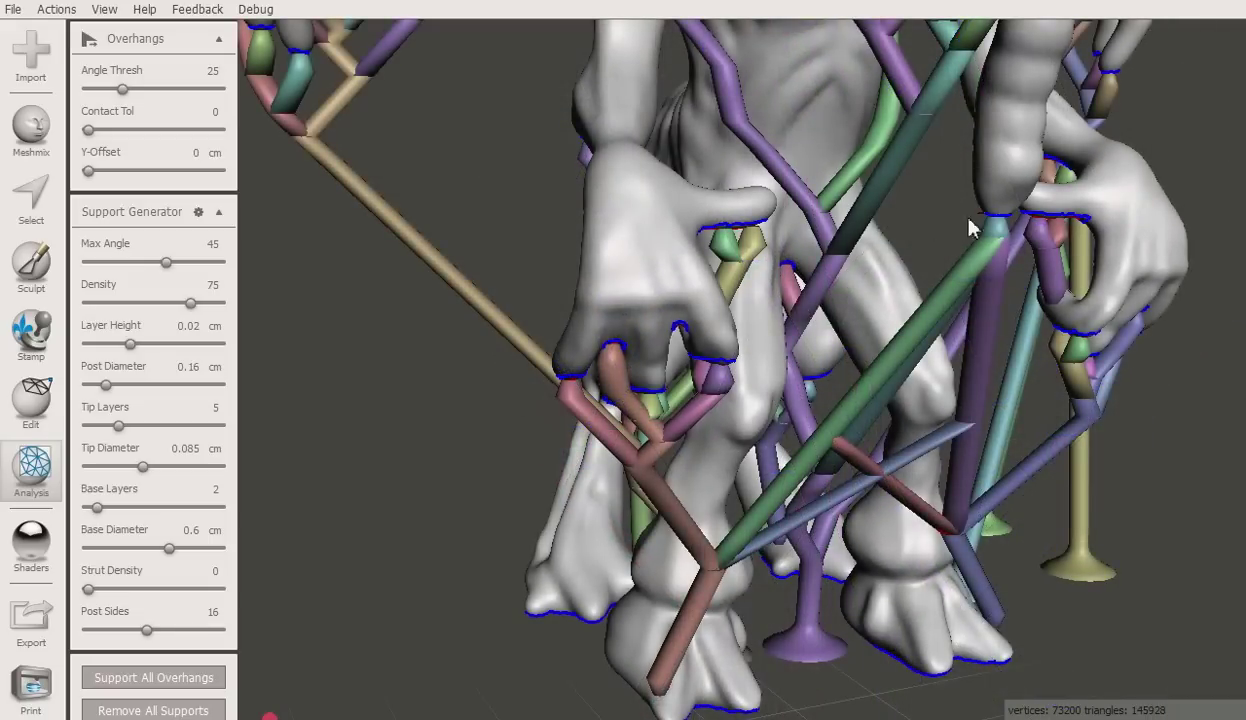
{"action": "left_click_drag", "start_coordinate": [968, 228], "coordinate": [755, 418]}
{"action": "left_click_drag", "start_coordinate": [1003, 252], "coordinate": [755, 410]}
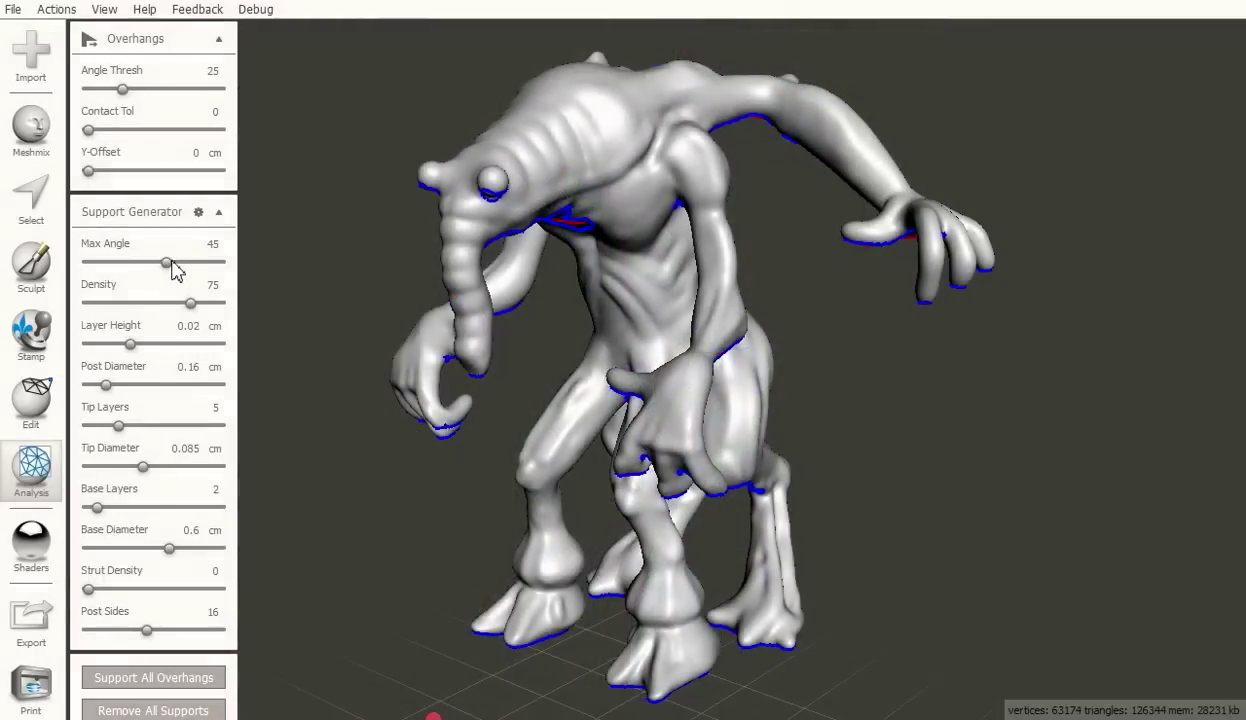
Set Max Angle to 70 and regenerate supports, orbiting to inspect the steeper posts.
{"action": "left_click_drag", "start_coordinate": [167, 262], "coordinate": [238, 271]}
{"action": "left_click", "coordinate": [175, 685]}
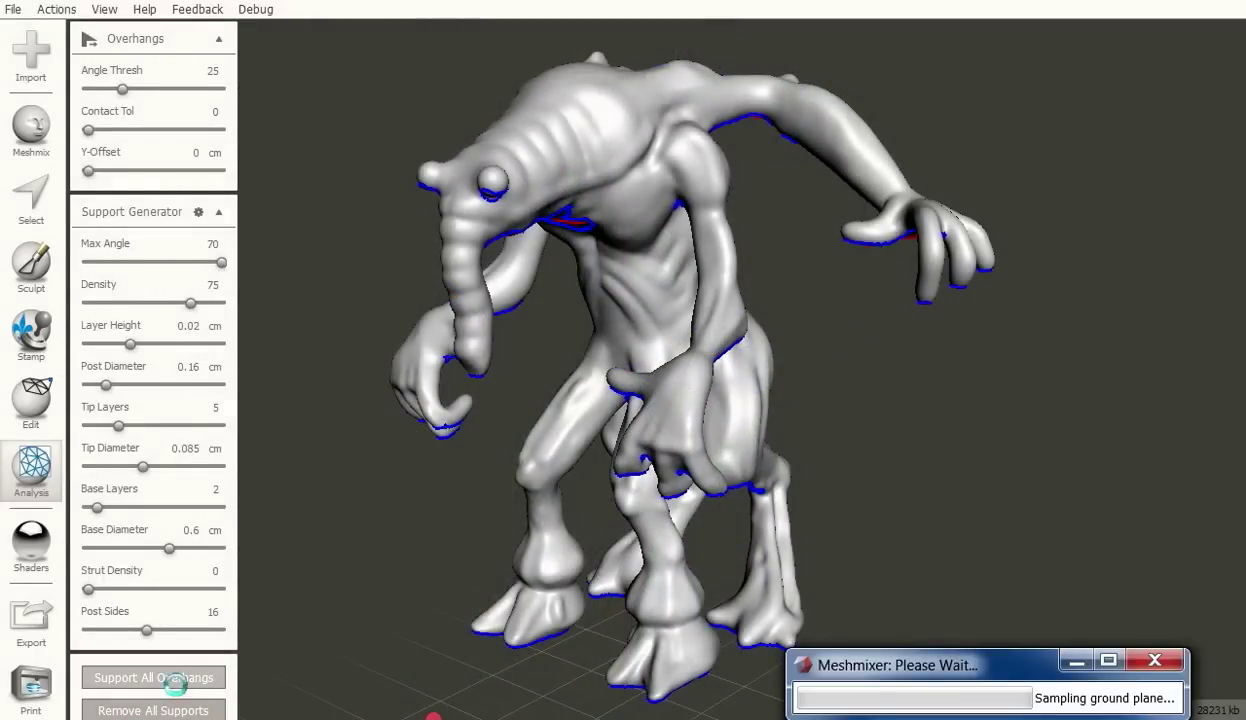
{"action": "right_click_drag", "start_coordinate": [378, 590], "coordinate": [970, 450]}
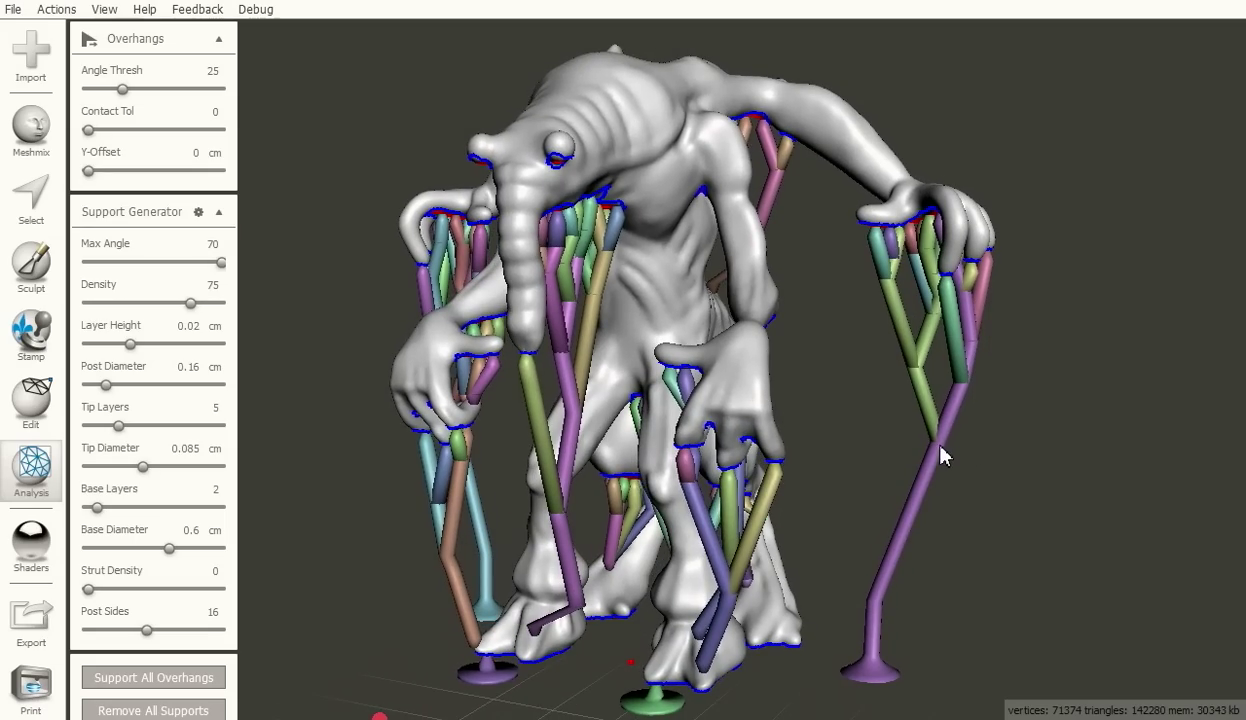
{"action": "right_click_drag", "start_coordinate": [676, 521], "coordinate": [706, 520]}
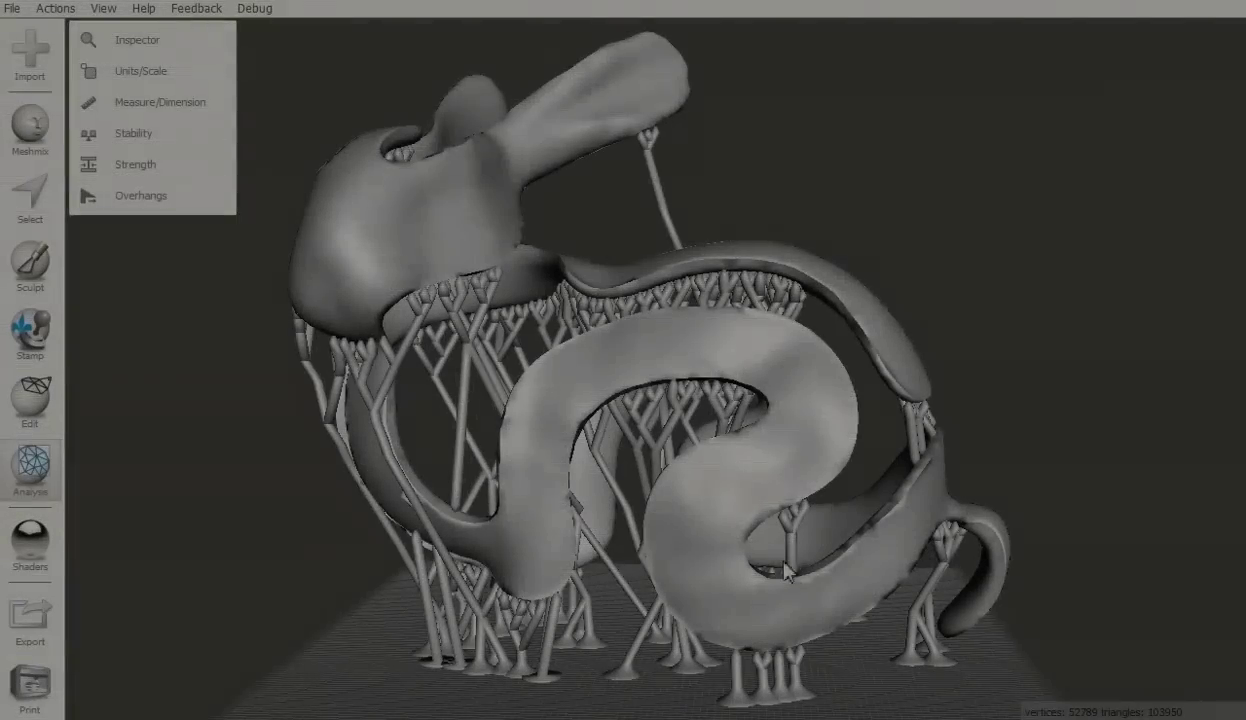
{"action": "right_click_drag", "start_coordinate": [787, 596], "coordinate": [937, 625]}
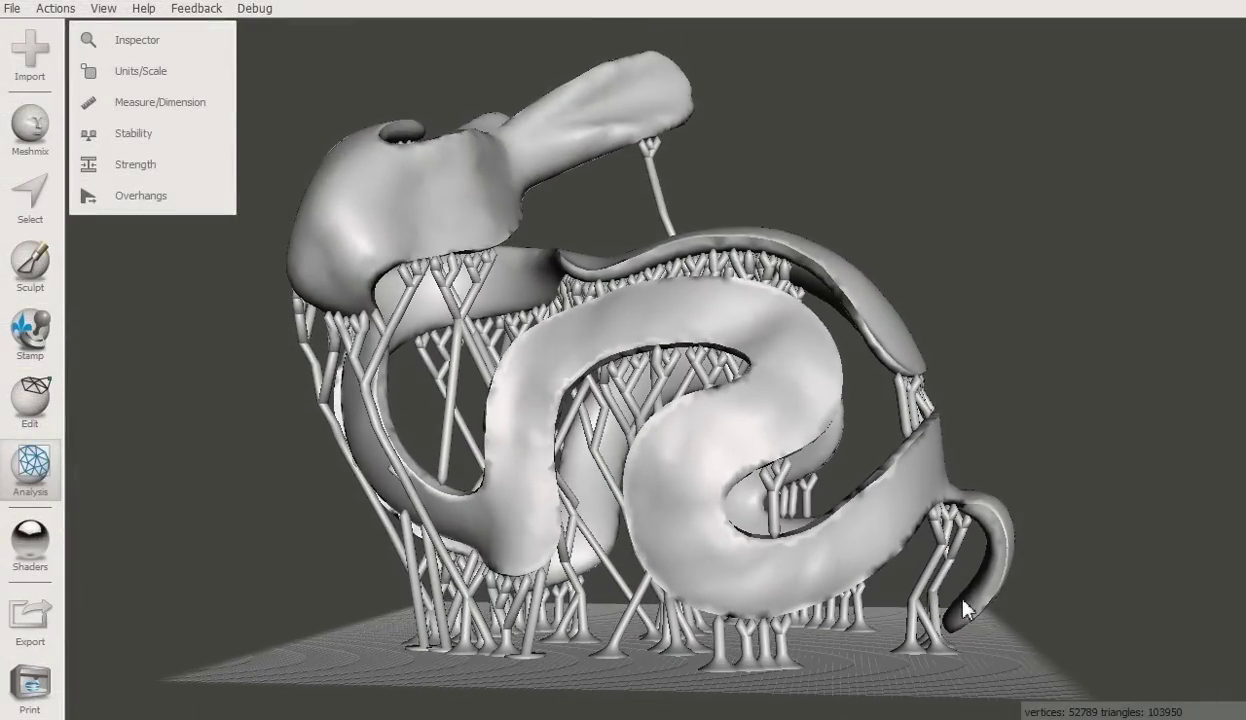
Generate supports for all of the bunny's overhangs from the Overhangs analysis.
{"action": "right_click_drag", "start_coordinate": [718, 540], "coordinate": [712, 585]}
{"action": "left_click", "coordinate": [153, 197]}
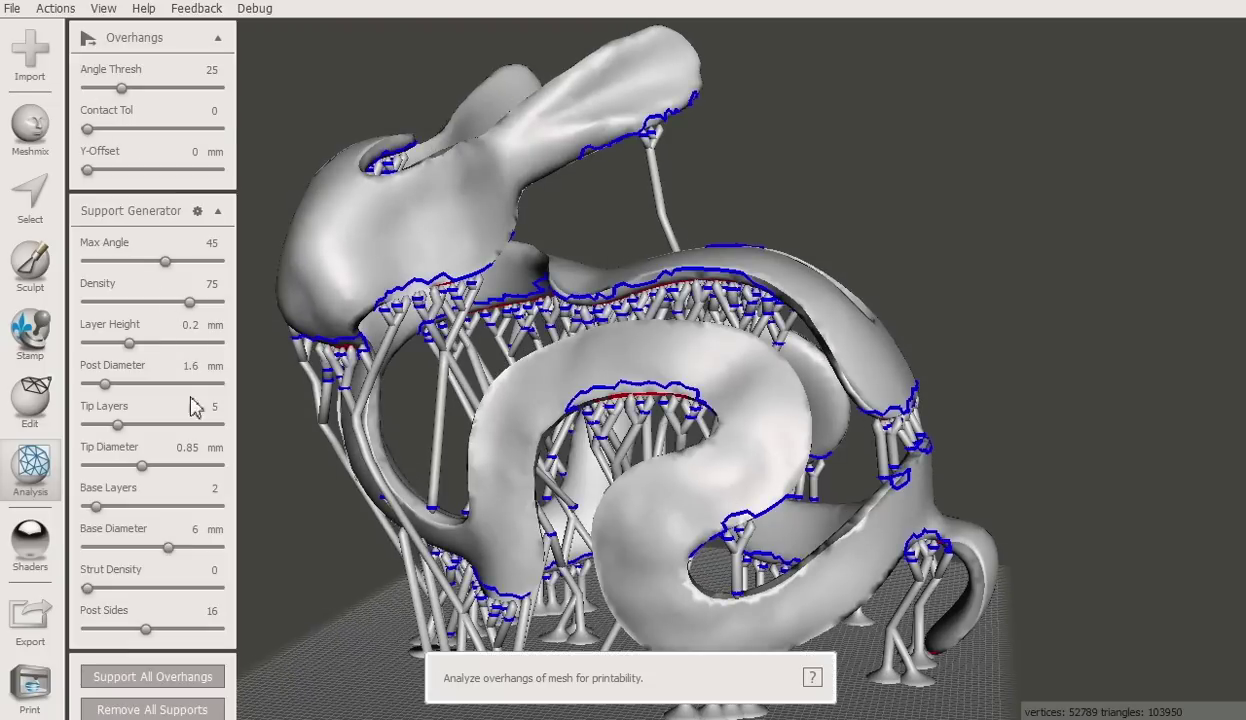
{"action": "left_click", "coordinate": [183, 678]}
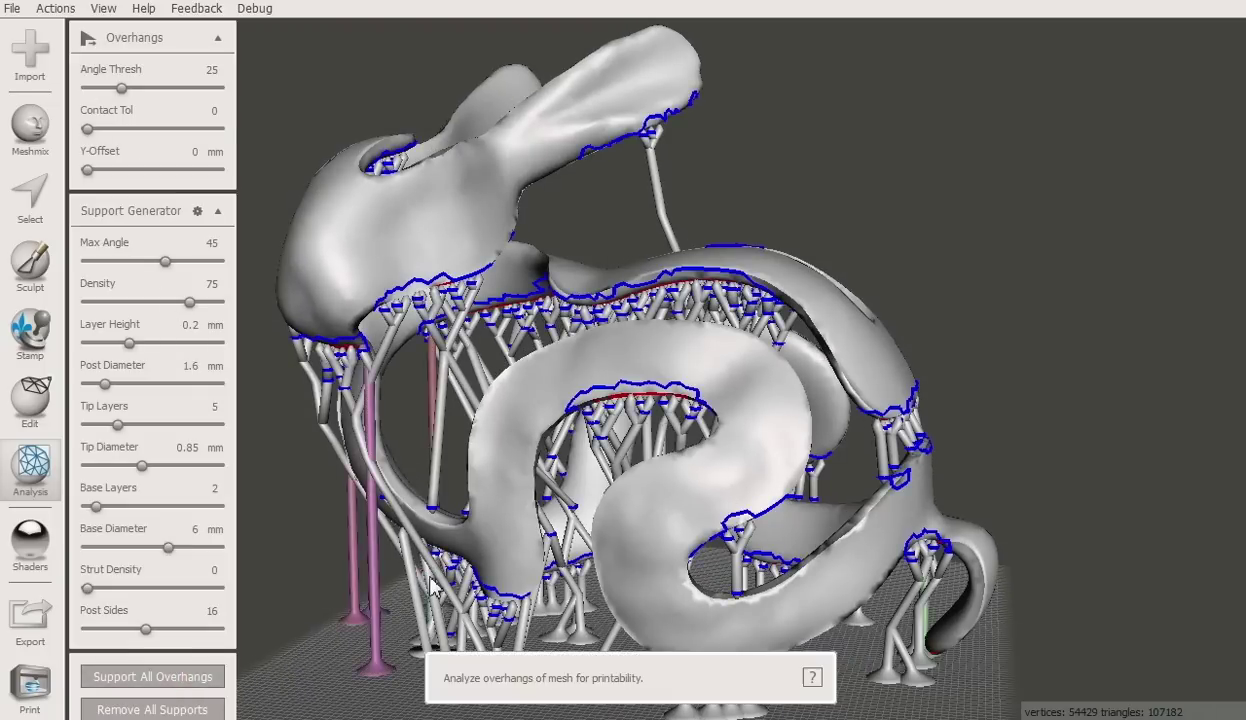
Delete four unwanted support posts, including the pink posts and the green one.
{"action": "right_click_drag", "start_coordinate": [665, 594], "coordinate": [758, 588]}
{"action": "left_click", "coordinate": [758, 588], "text": "ctrl"}
{"action": "left_click", "coordinate": [600, 582], "text": "ctrl"}
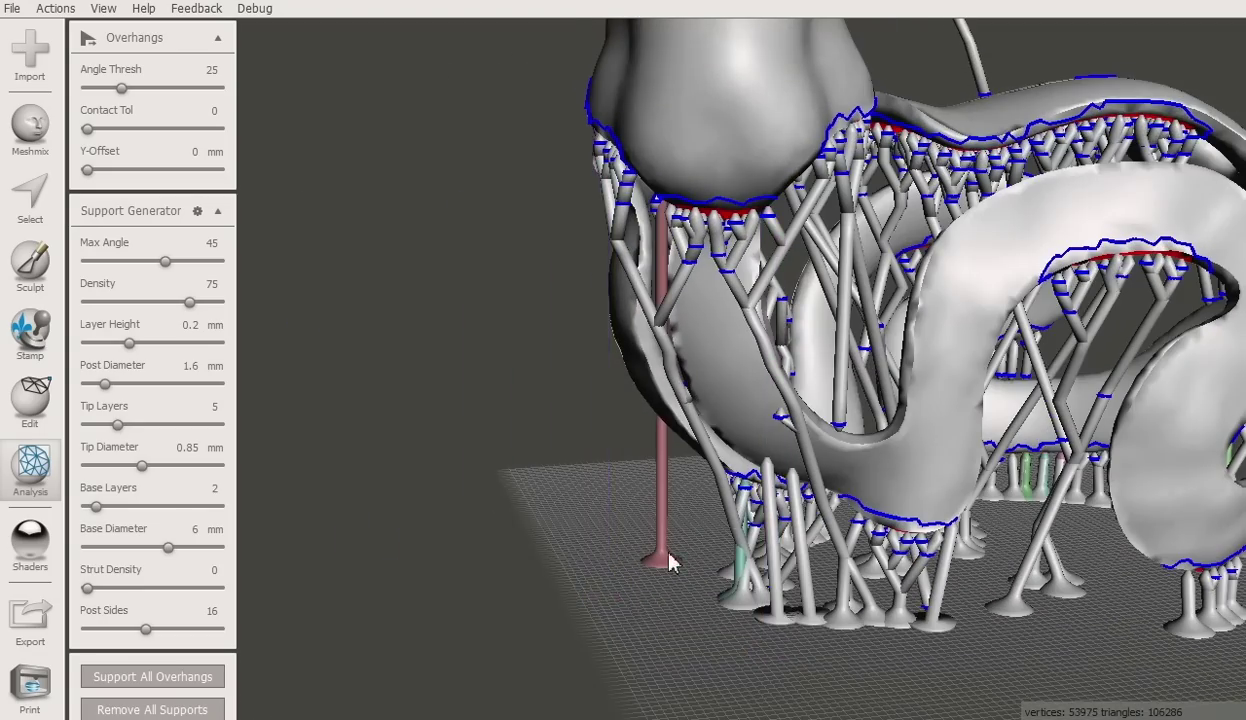
{"action": "right_click_drag", "start_coordinate": [655, 545], "coordinate": [741, 620]}
{"action": "left_click", "coordinate": [820, 545], "text": "ctrl"}
{"action": "left_click", "coordinate": [600, 560], "text": "ctrl"}
Add a new support post under the bunny's bulb.
{"action": "right_click_drag", "start_coordinate": [648, 641], "coordinate": [576, 494]}
{"action": "right_click_drag", "start_coordinate": [668, 498], "coordinate": [685, 466]}
{"action": "left_click", "coordinate": [913, 522]}
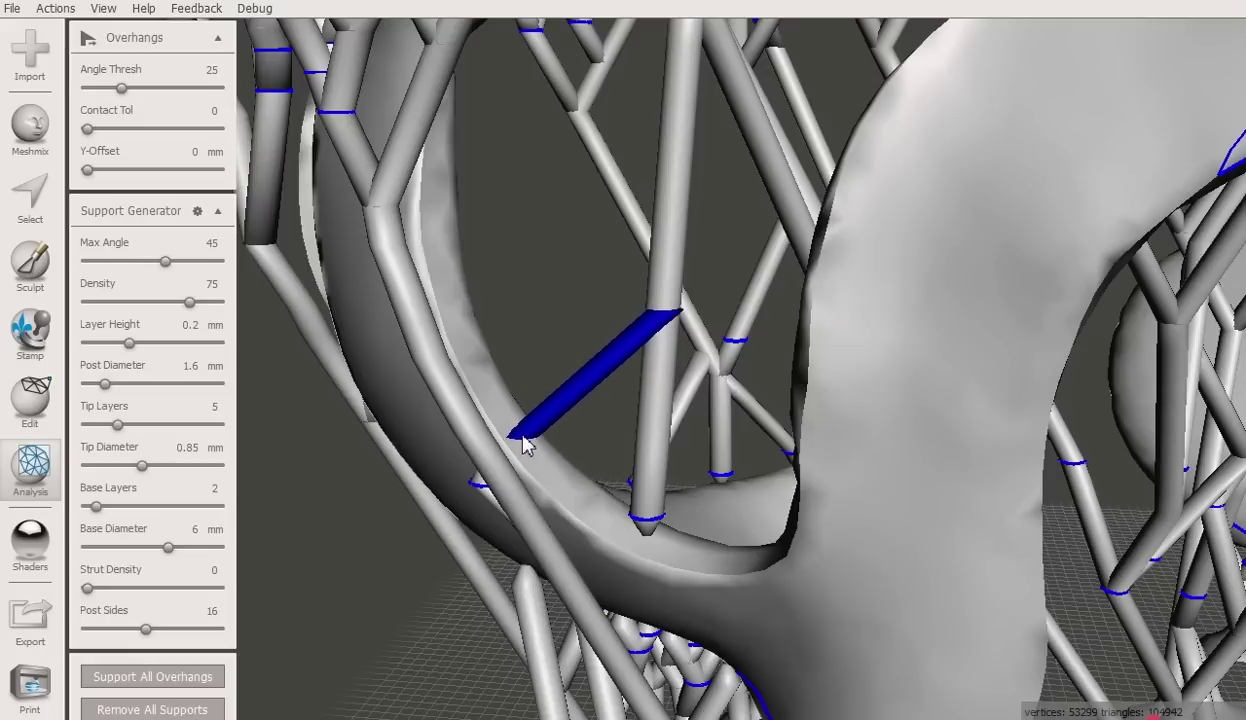
Orbit and zoom in on the support struts inside the bunny's lower loop.
{"action": "right_click_drag", "start_coordinate": [573, 482], "coordinate": [643, 492]}
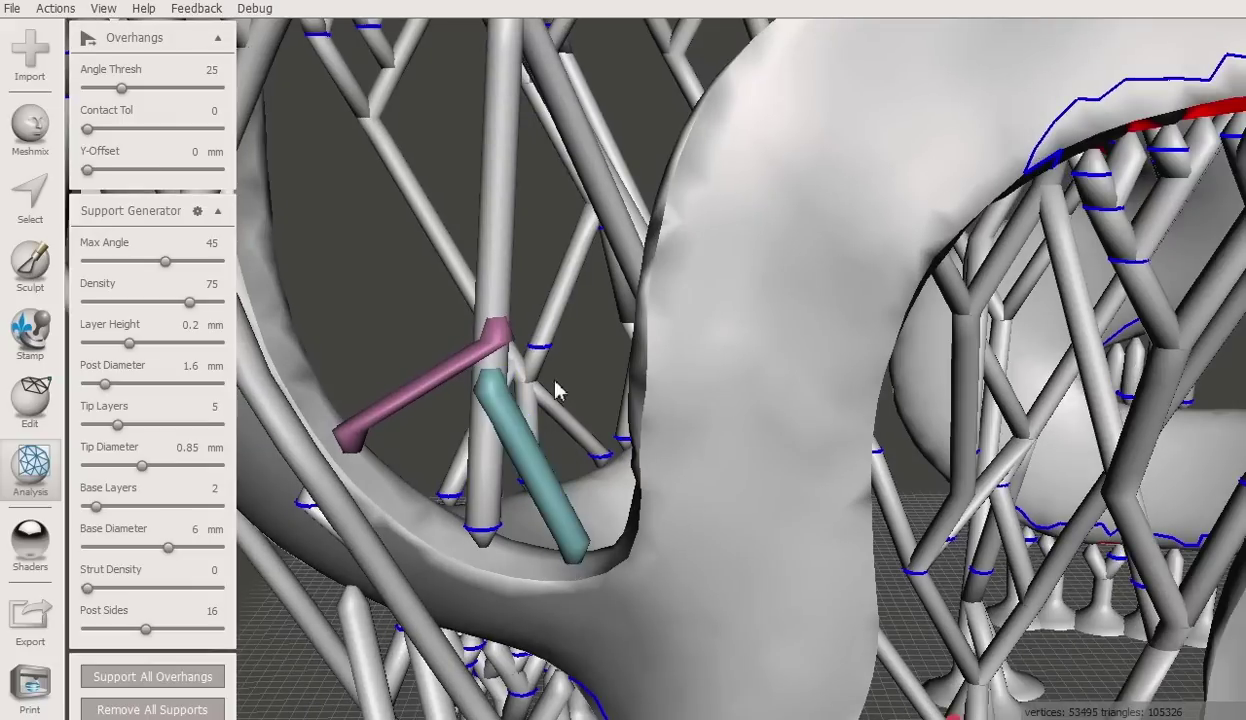
{"action": "right_click_drag", "start_coordinate": [556, 389], "coordinate": [577, 408]}
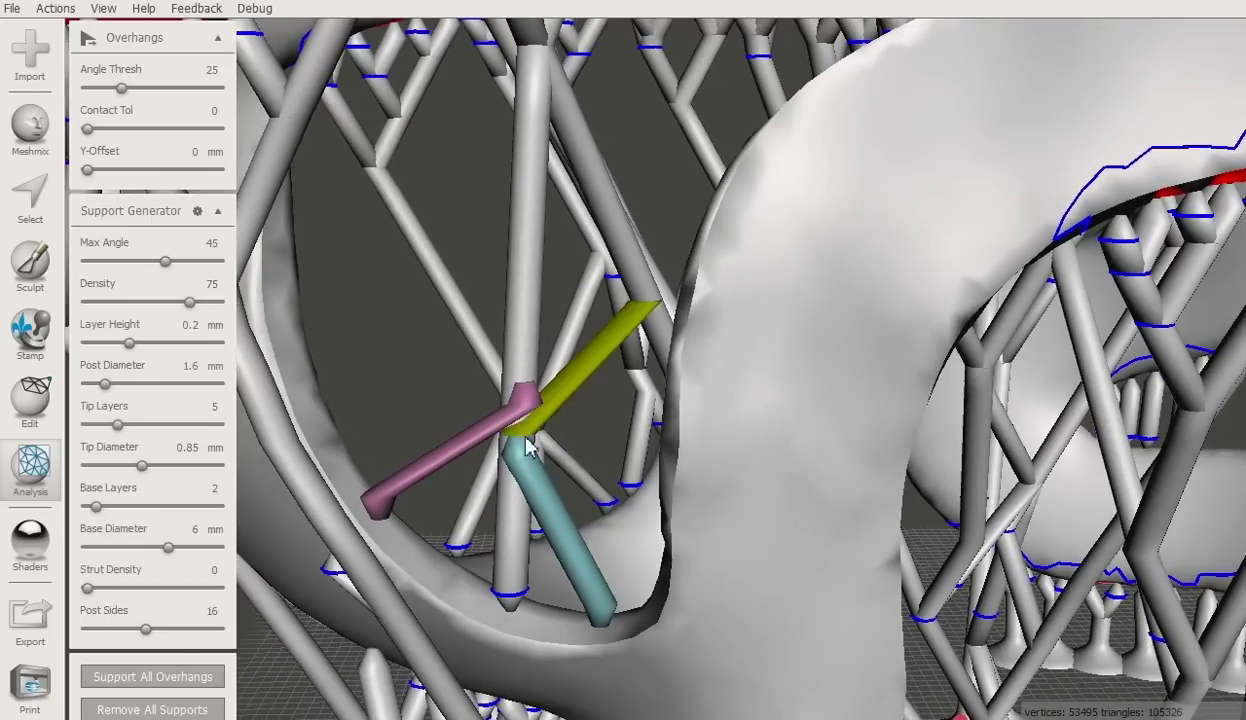
{"action": "scroll", "coordinate": [556, 452], "scroll_direction": "down", "scroll_amount": 5}
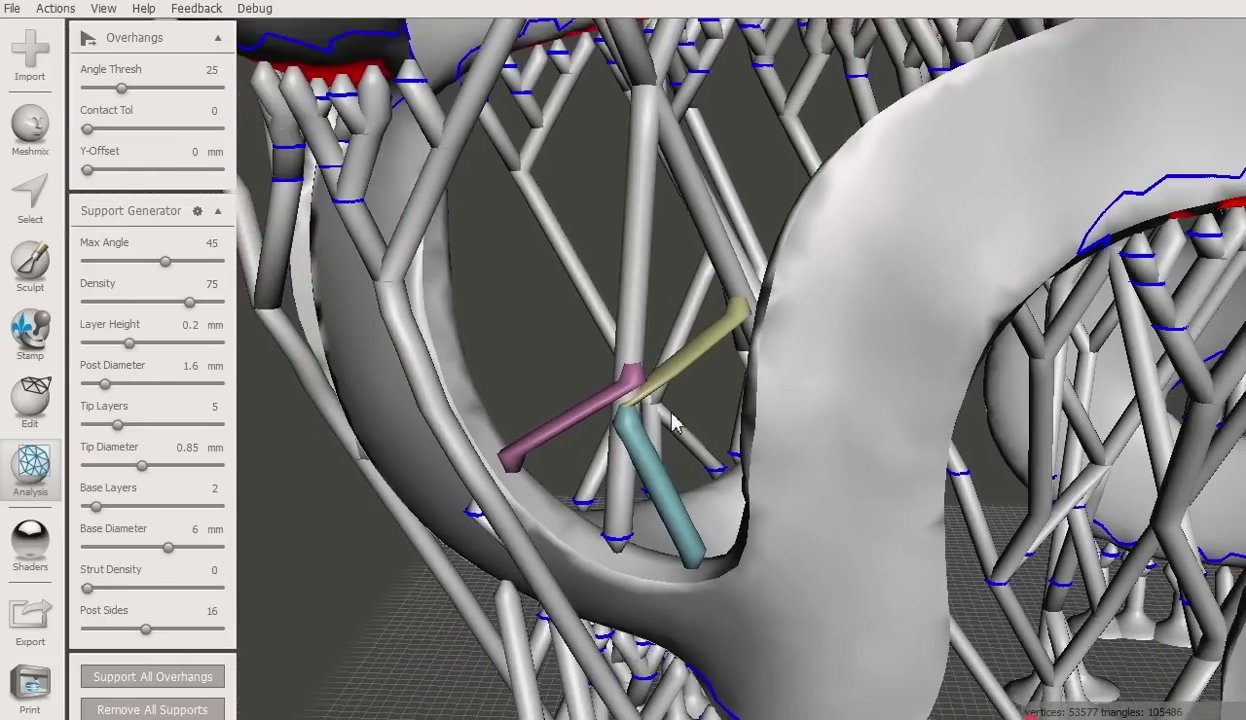
{"action": "right_click_drag", "start_coordinate": [556, 452], "coordinate": [630, 430]}
{"action": "scroll", "coordinate": [630, 430], "scroll_direction": "down", "scroll_amount": 10}
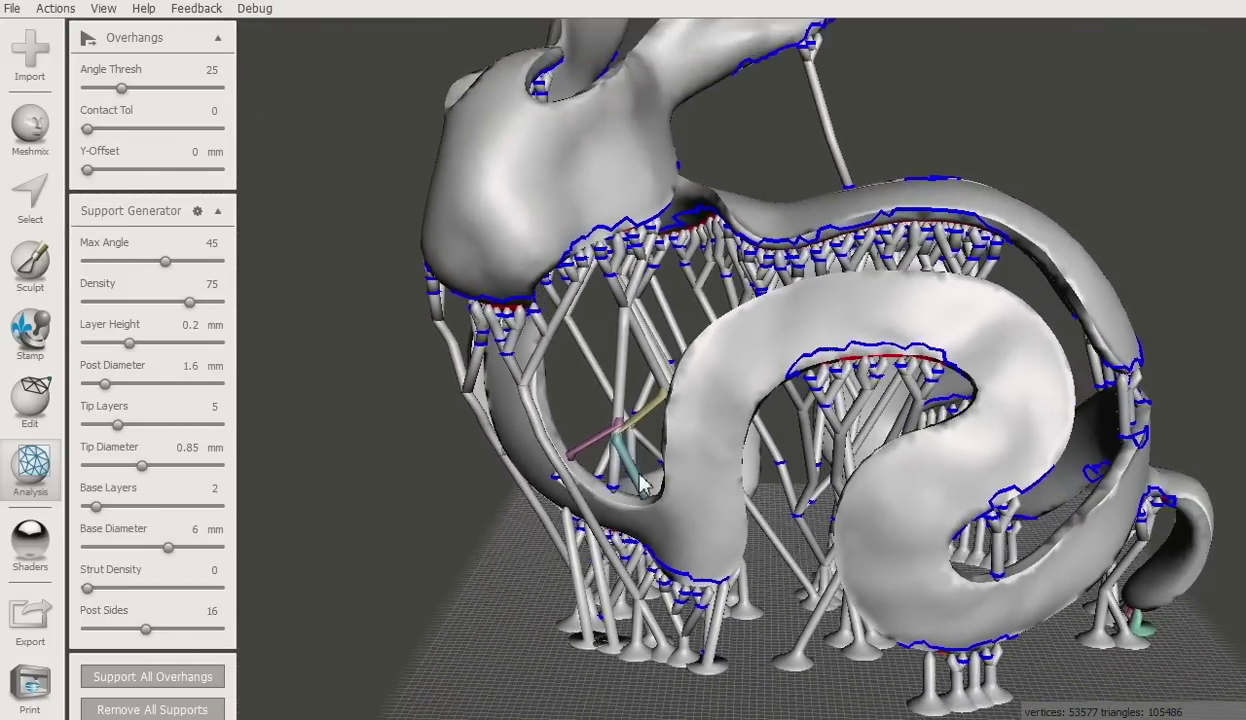
{"action": "scroll", "coordinate": [651, 517], "scroll_direction": "down", "scroll_amount": 3}
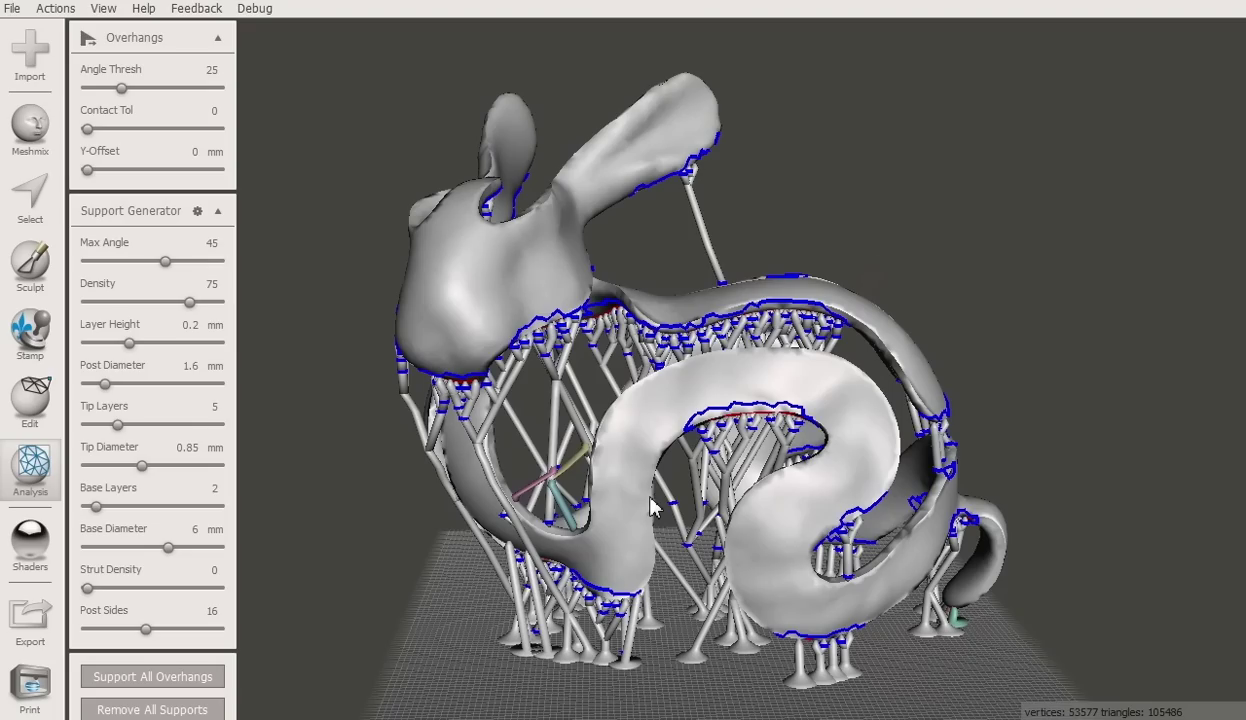